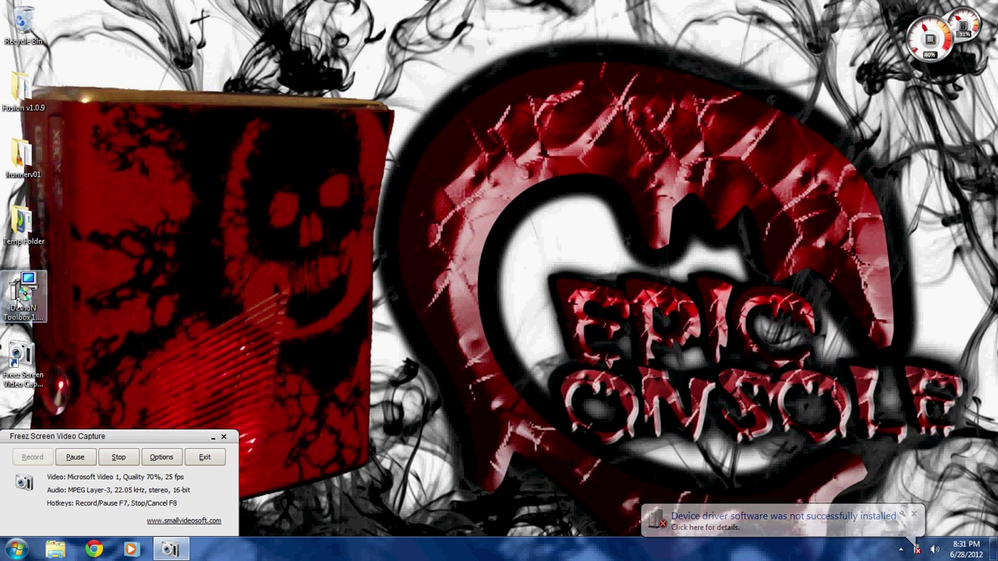
Start the DemoN Toolbox 1.01 setup and show Device Manager in Computer Management, placed clear of the desktop icons.
double_click(31, 300)
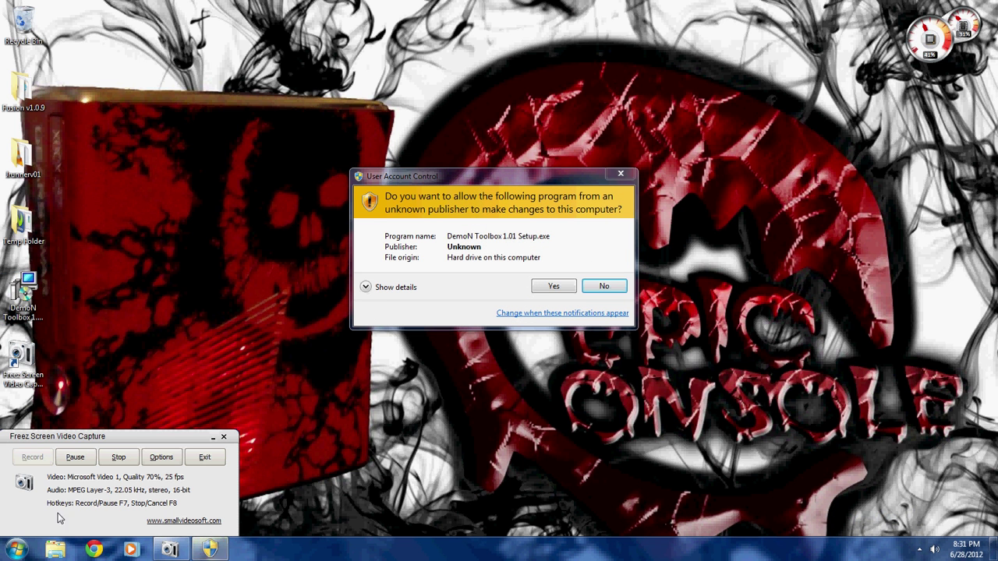
click(15, 550)
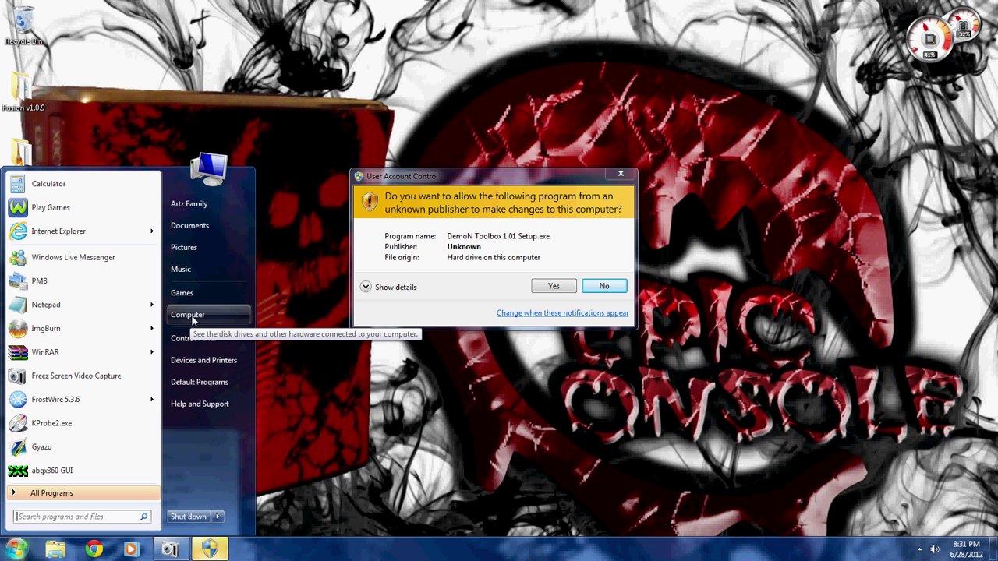
right_click(212, 315)
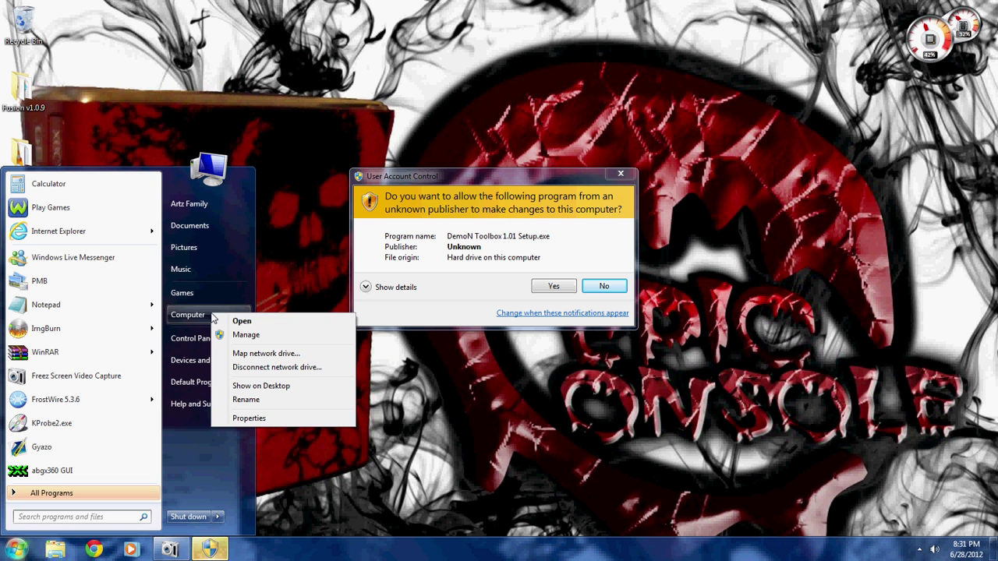
click(246, 335)
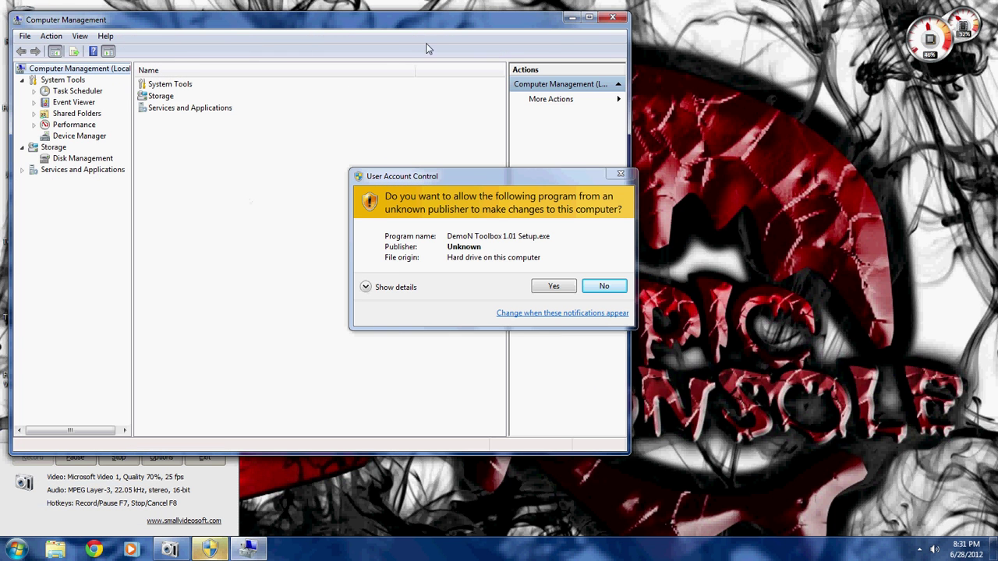
click(78, 137)
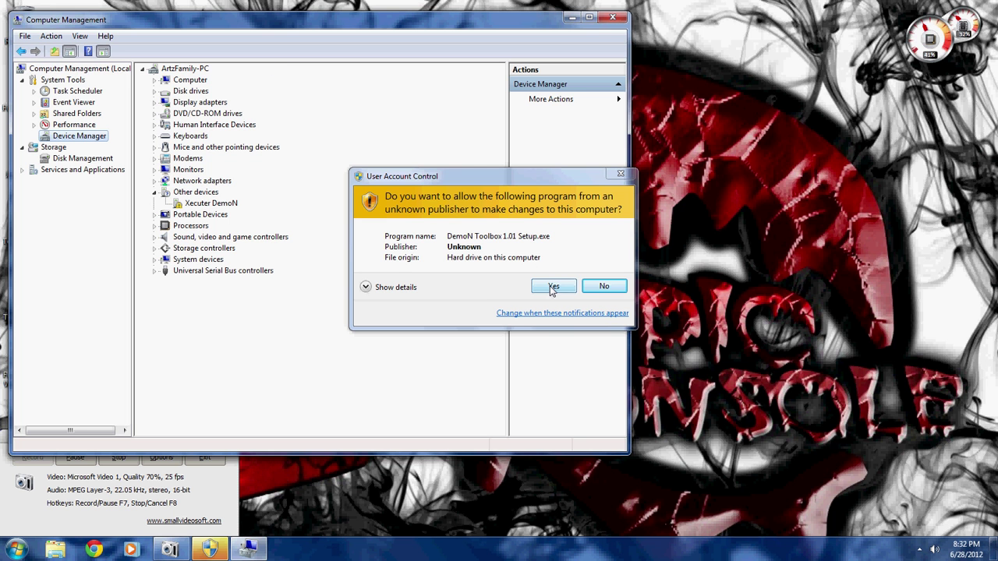
drag(390, 25, 737, 25)
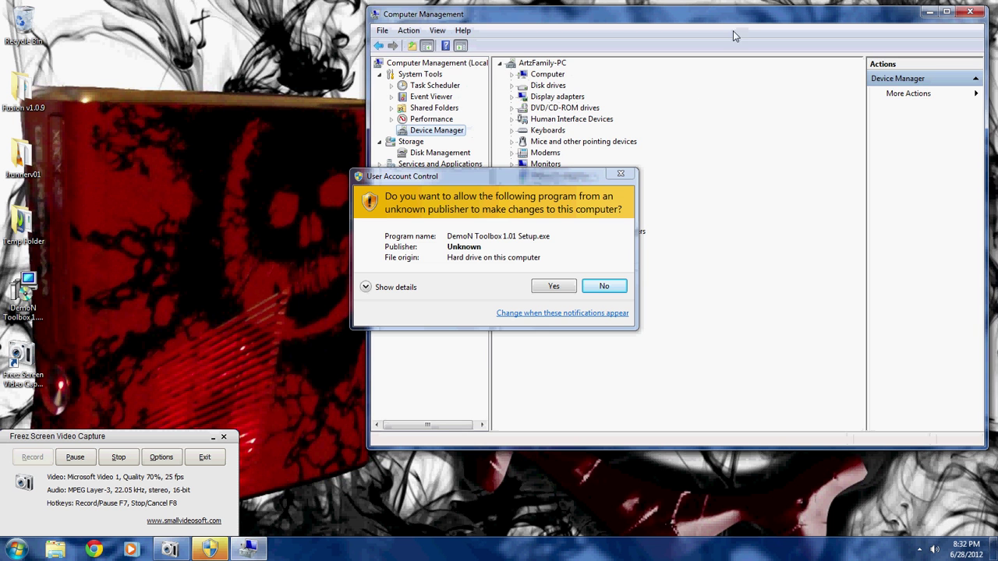
Allow the setup and install DemoN Toolbox in its default folders with a desktop icon, including the unverified DemoN USB driver.
click(549, 290)
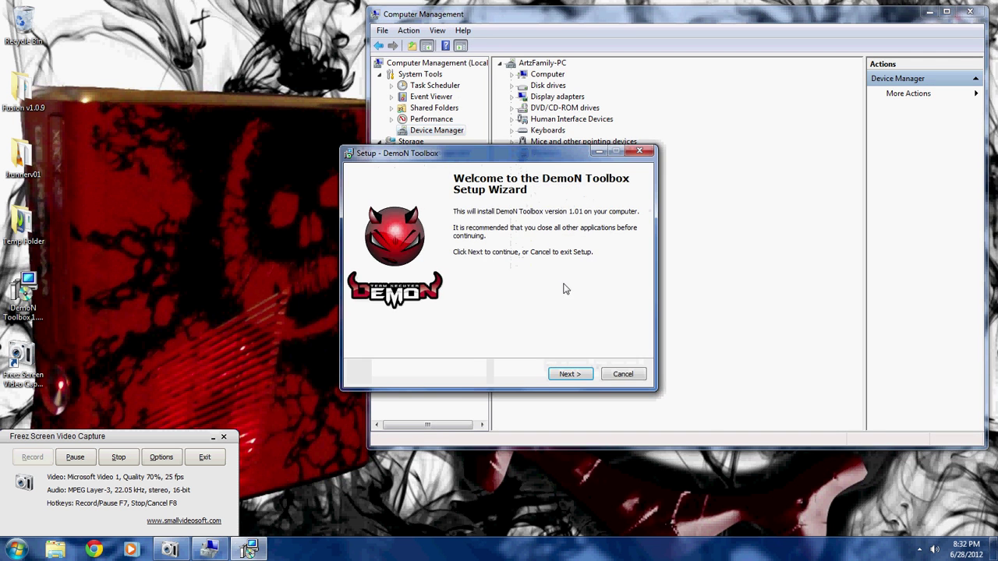
click(568, 374)
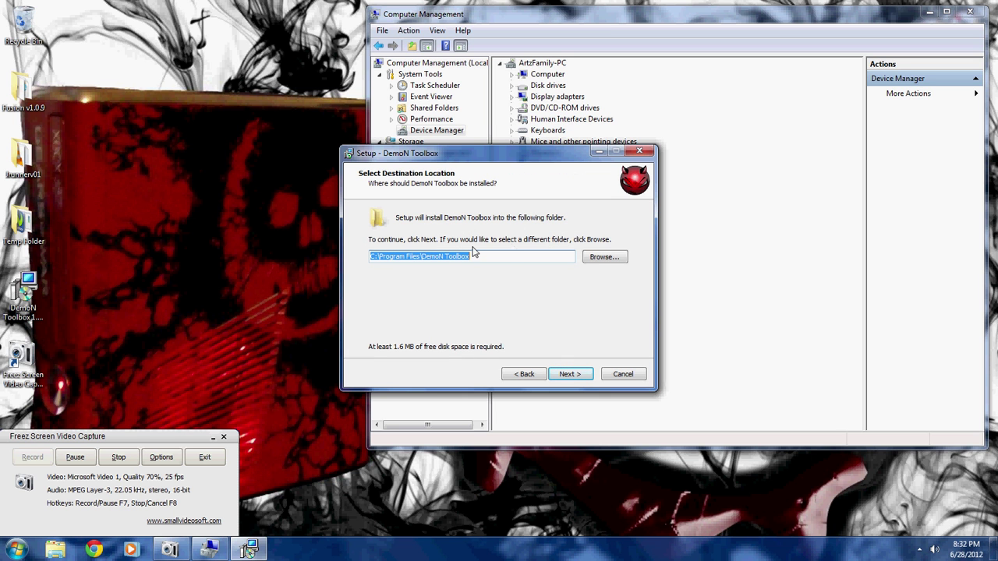
click(574, 375)
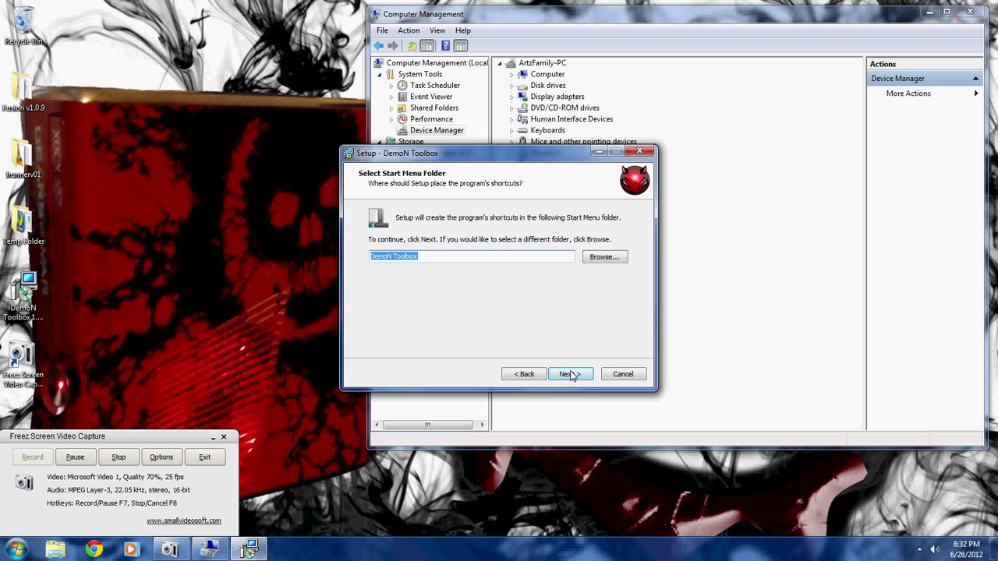
click(570, 373)
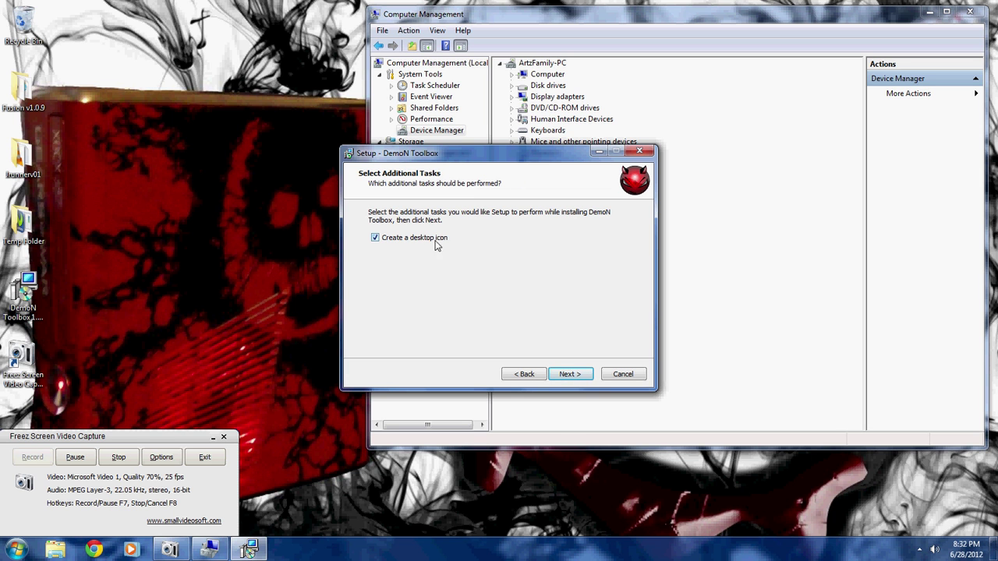
click(567, 380)
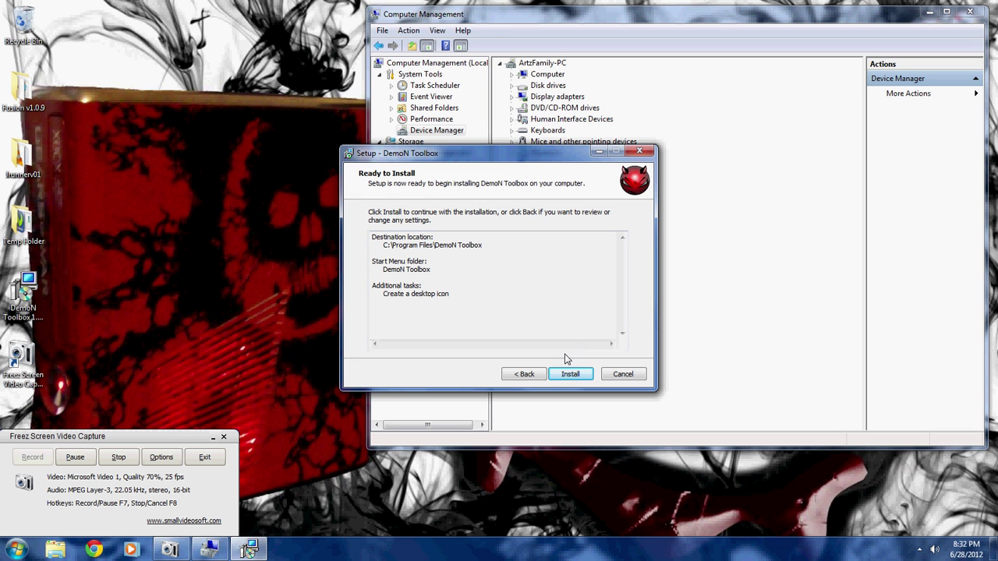
click(568, 378)
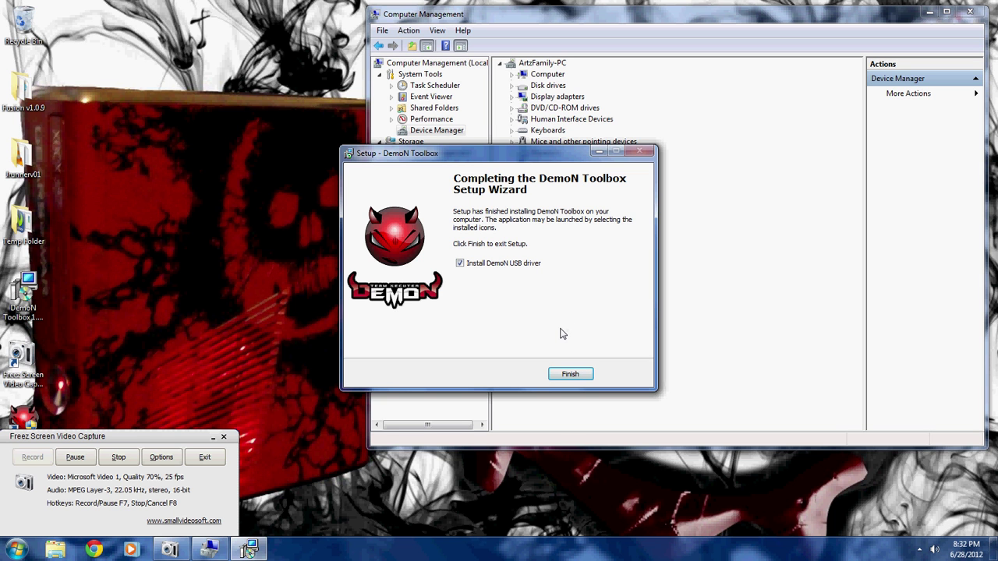
click(577, 375)
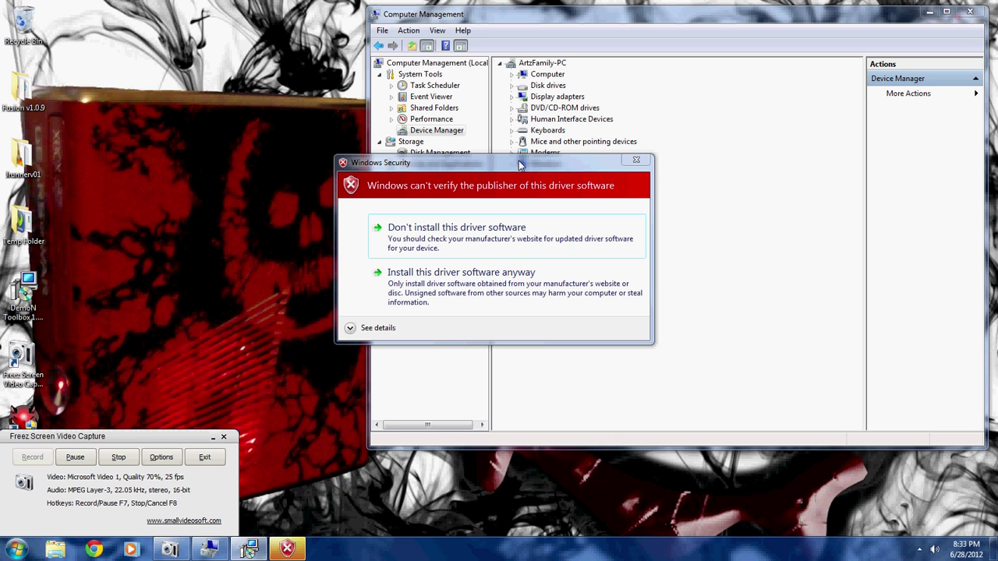
click(446, 282)
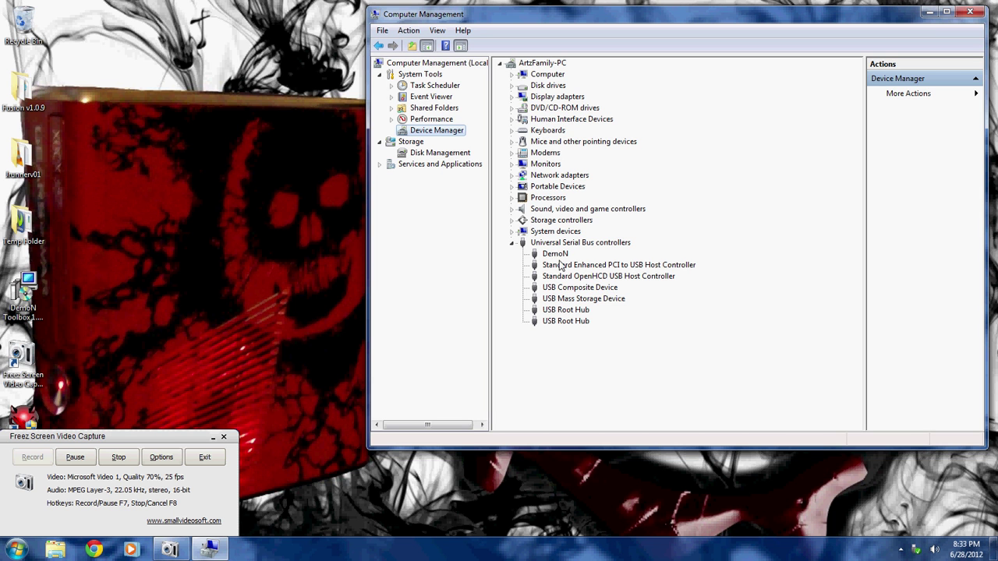
Close Computer Management and check the removable hardware options for the Xecuter DemoN.
click(970, 14)
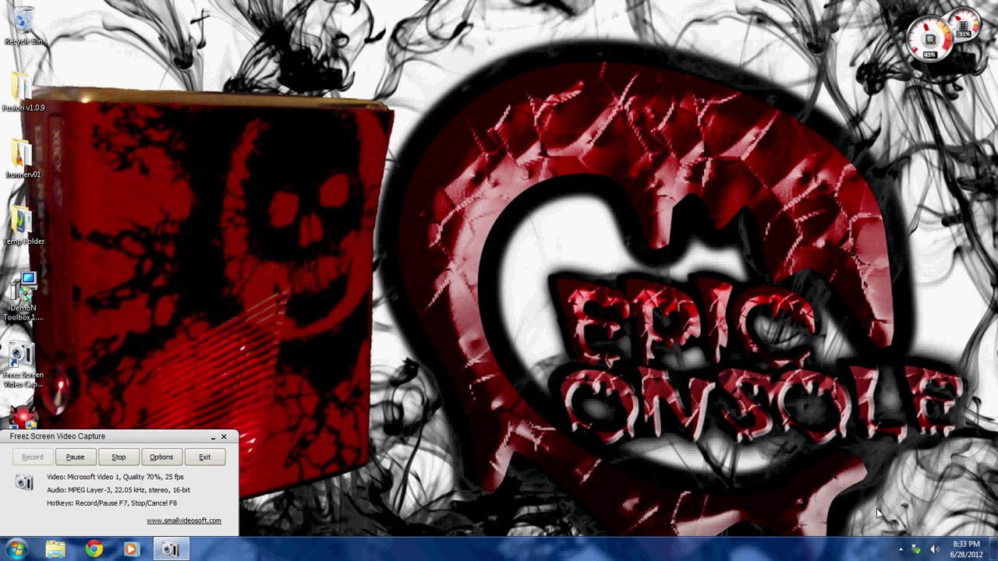
click(917, 551)
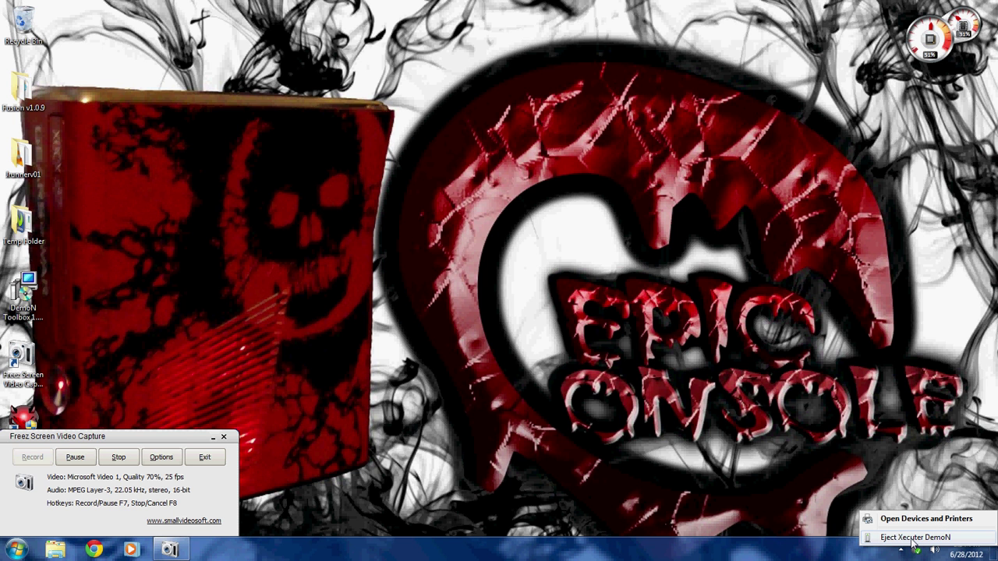
click(545, 347)
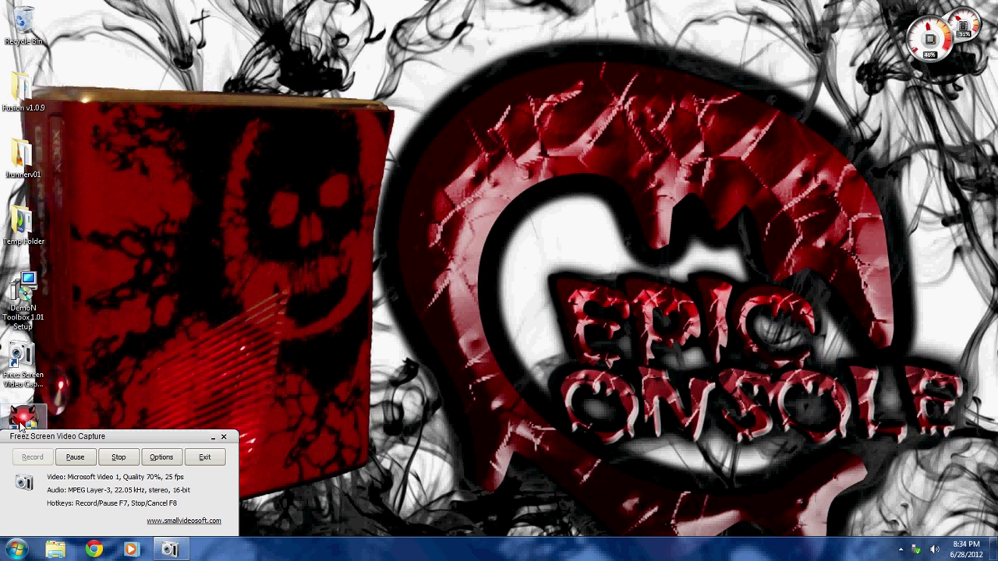
Launch the installed DemoN Toolbox from the desktop and allow it to make changes to the computer.
drag(21, 424, 25, 425)
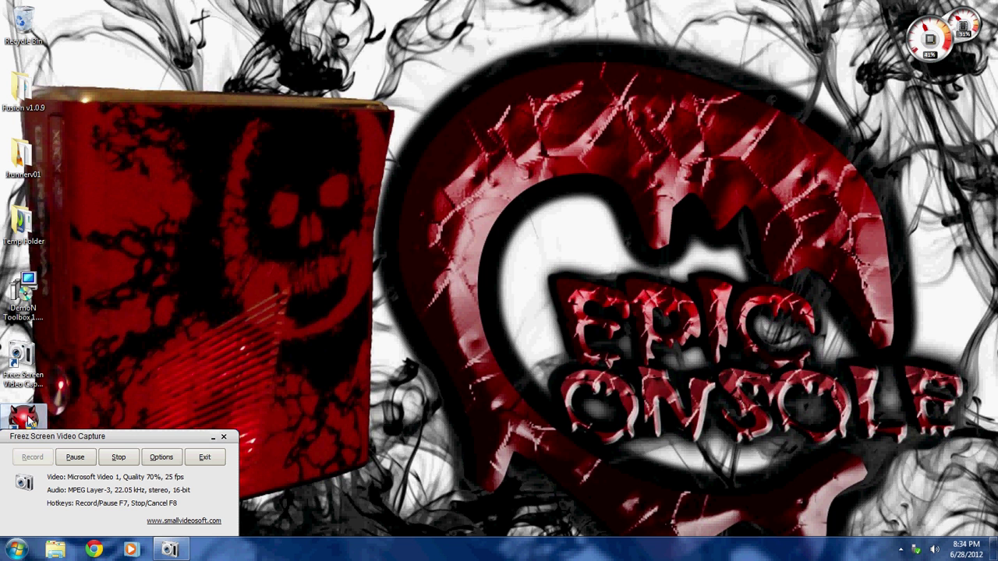
double_click(29, 421)
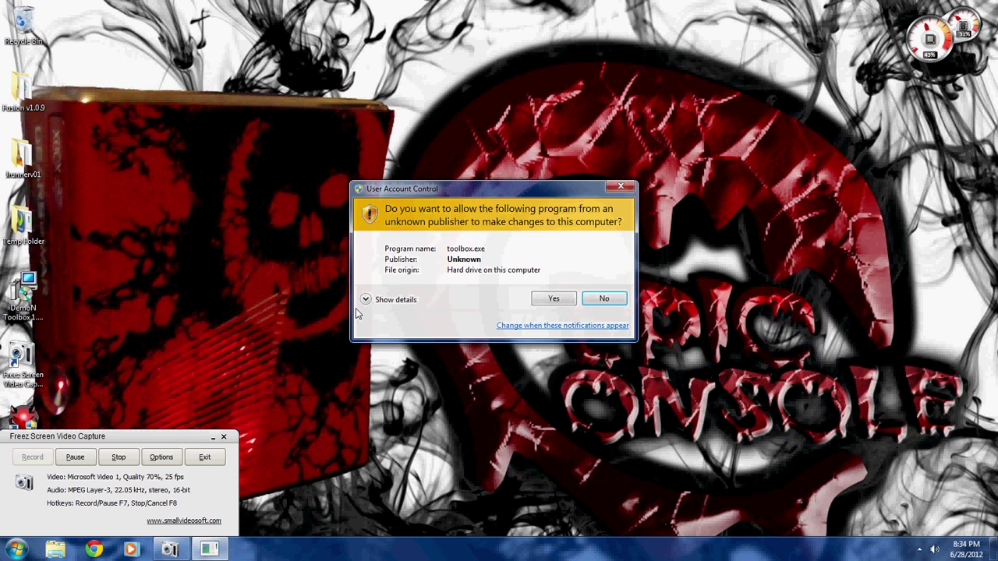
click(556, 298)
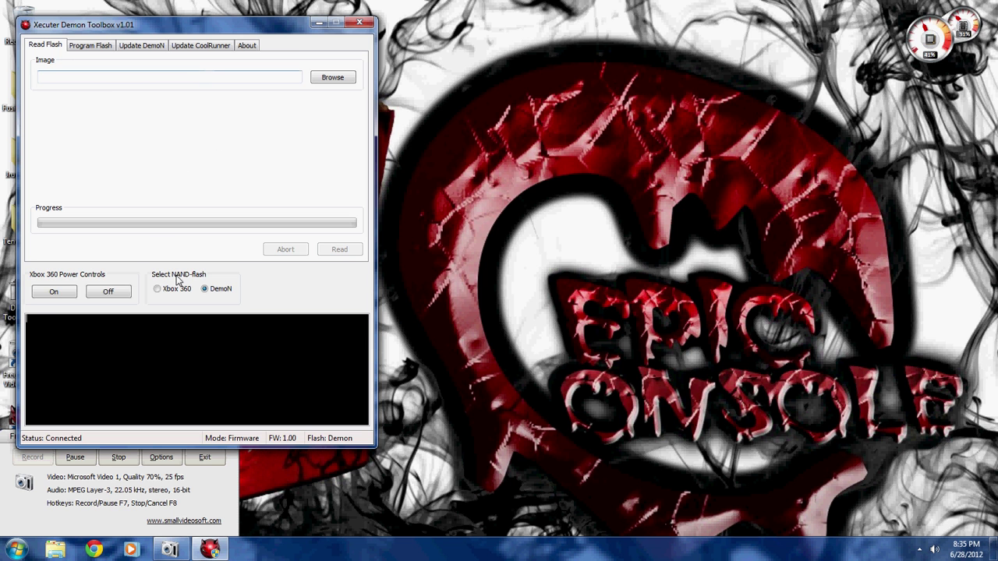
Look through the Program Flash, Update DemoN, Update CoolRunner and Read Flash pages, and close the toolbox.
click(94, 50)
click(154, 49)
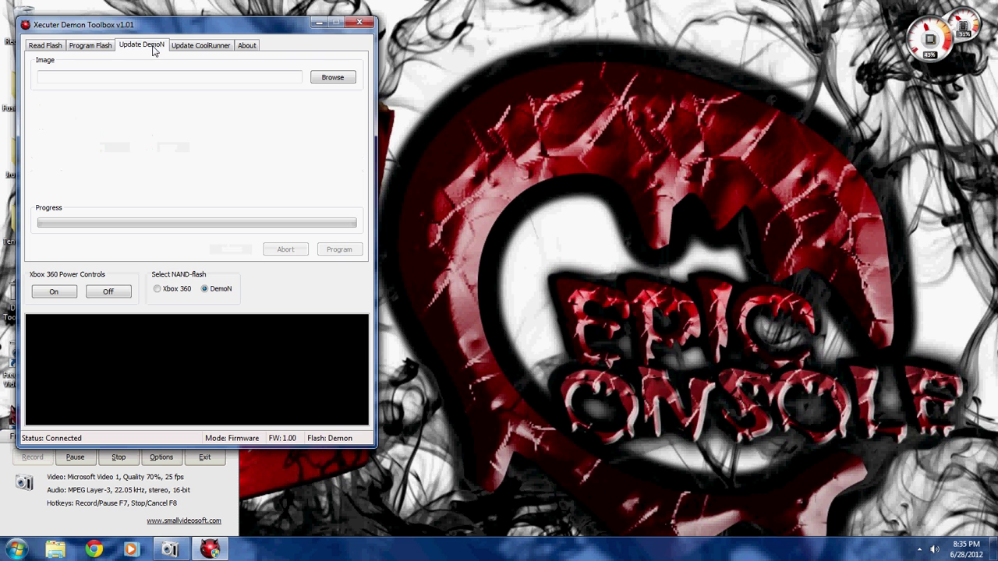
click(201, 48)
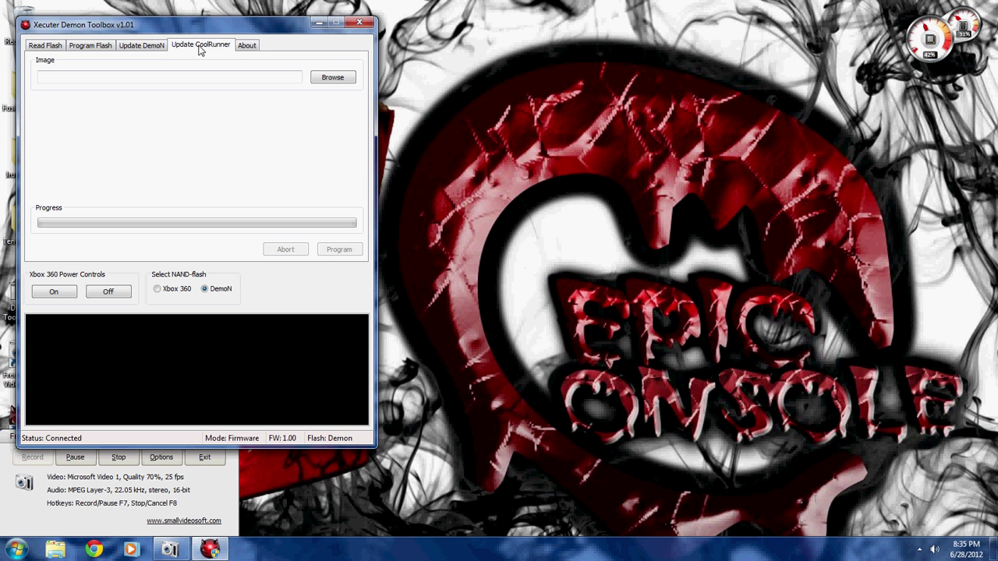
click(49, 48)
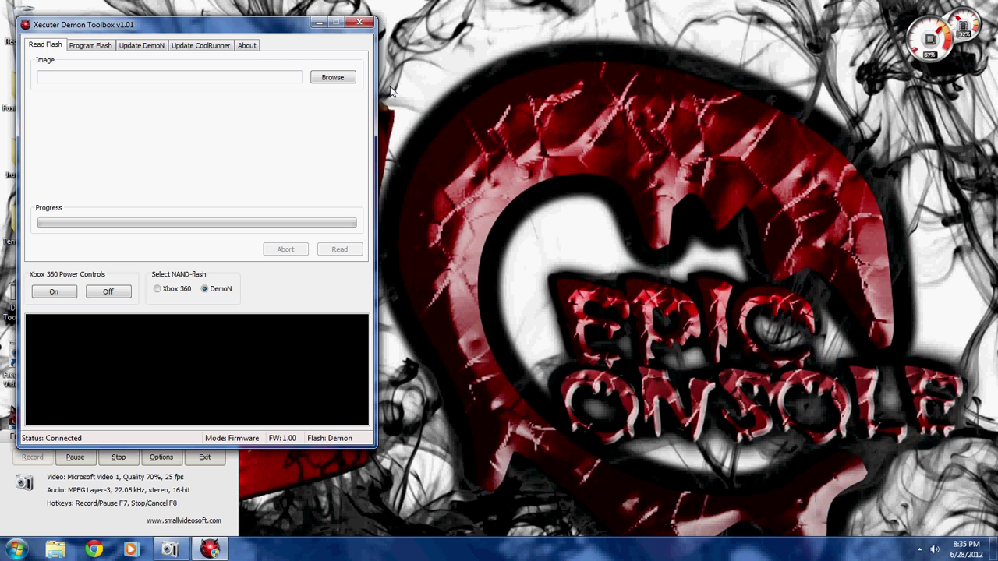
click(361, 23)
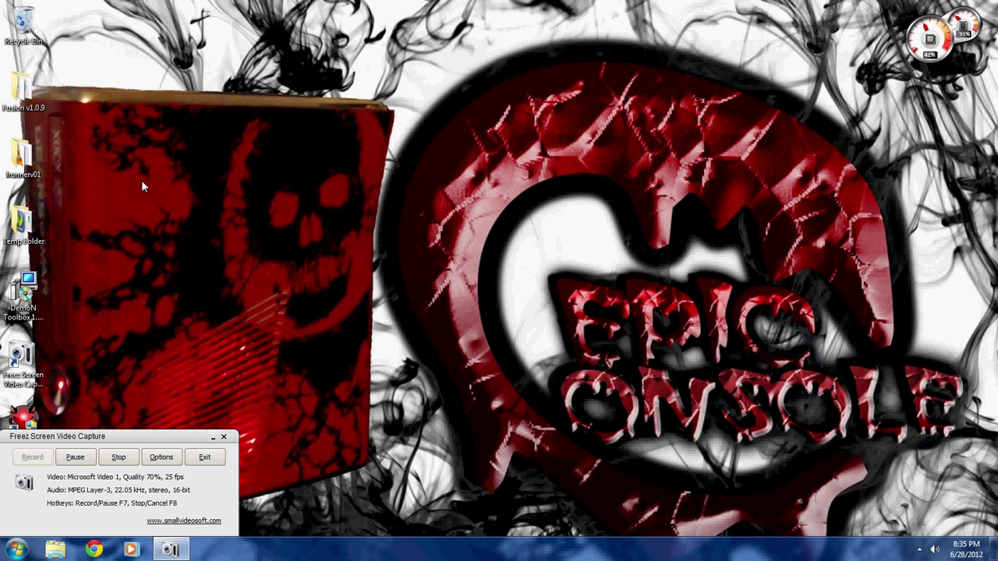
Launch JRunner from the Jrunnerv01 desktop folder and close the folder window.
double_click(25, 164)
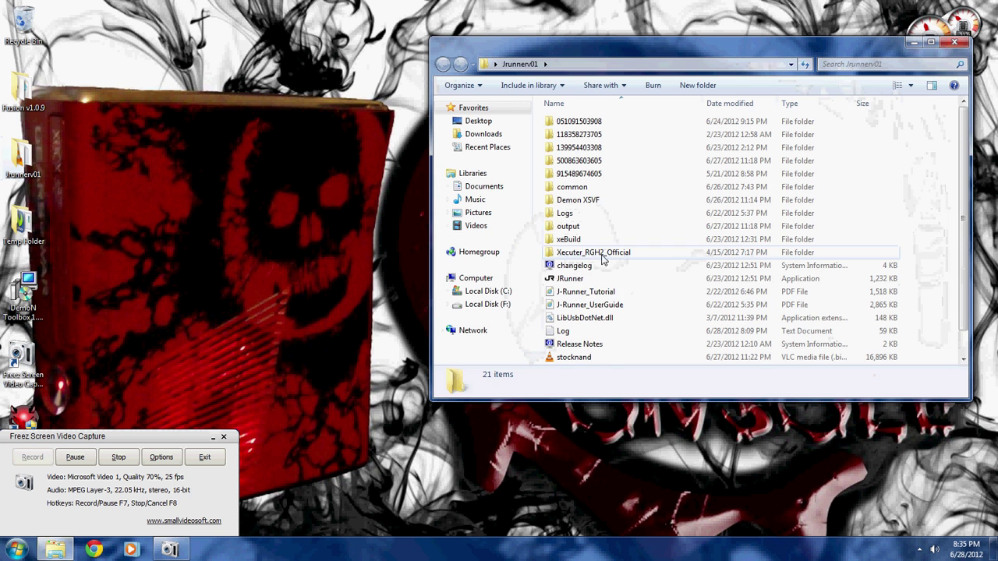
click(579, 279)
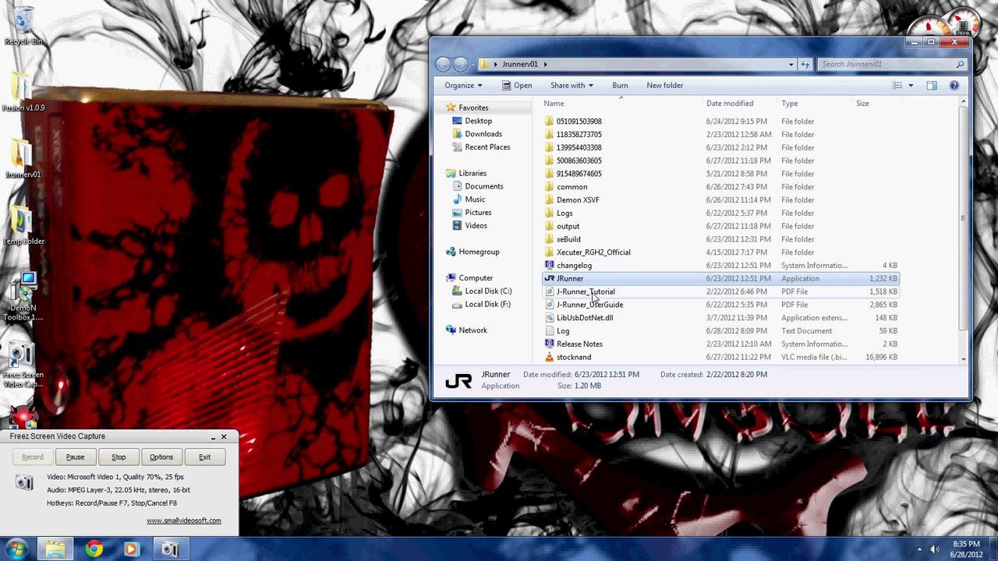
key(Return)
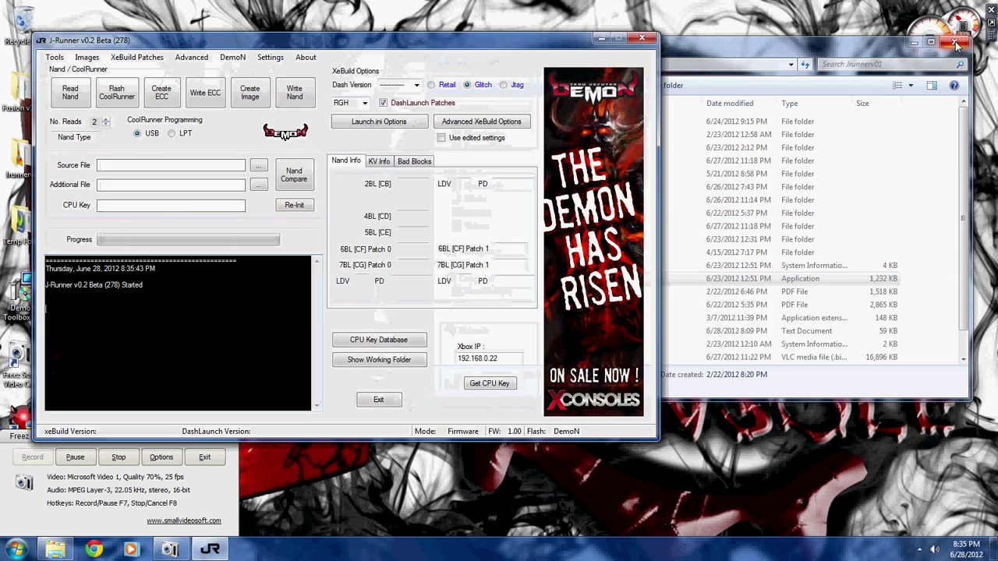
click(955, 41)
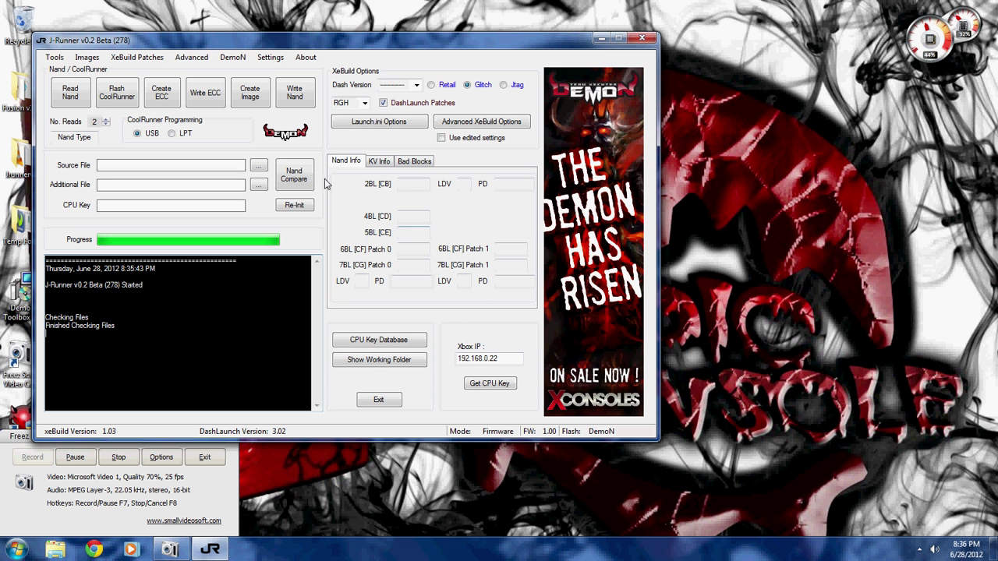
Toggle the active NAND from DemoN to Xbox 360 and back to DemoN.
click(232, 59)
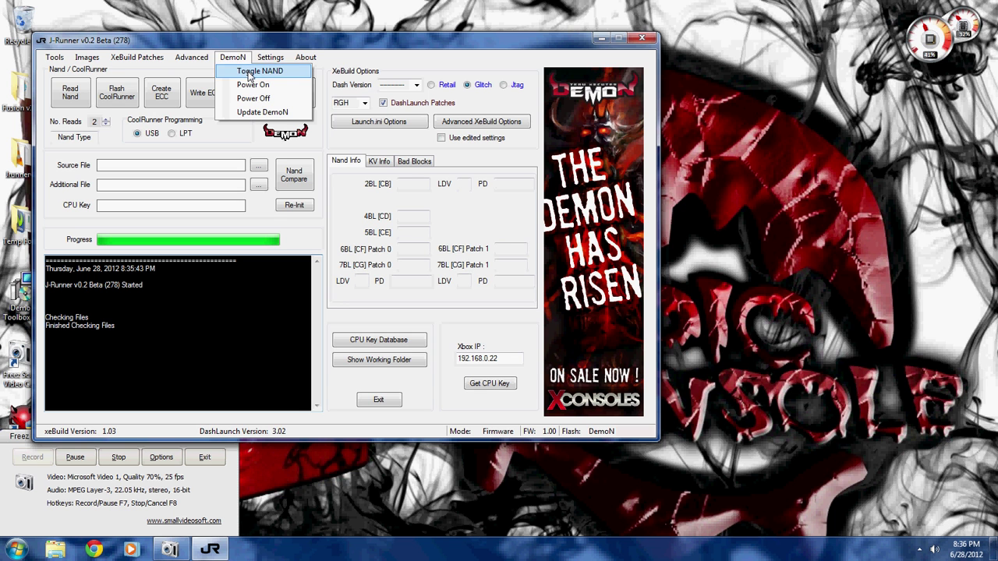
click(250, 71)
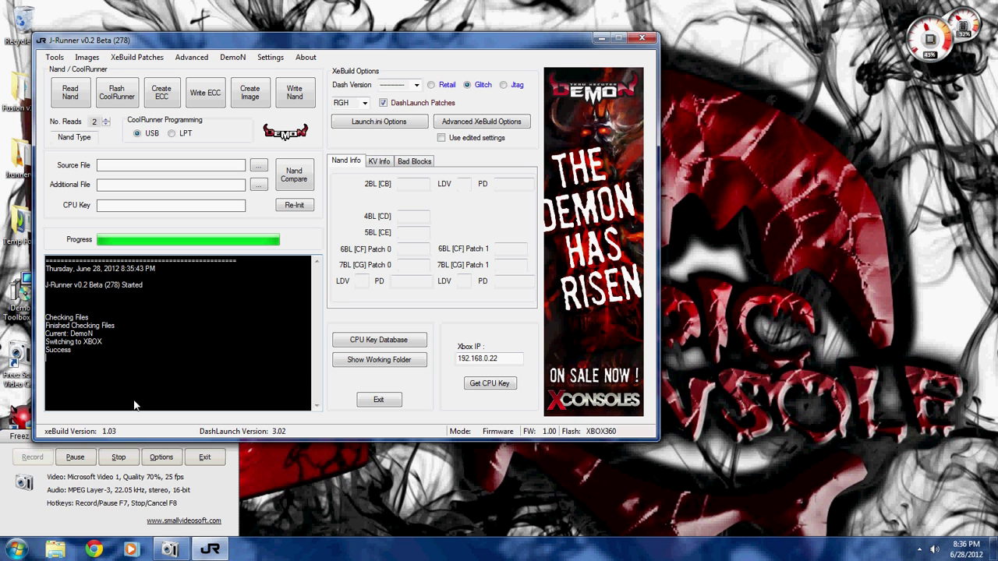
click(232, 57)
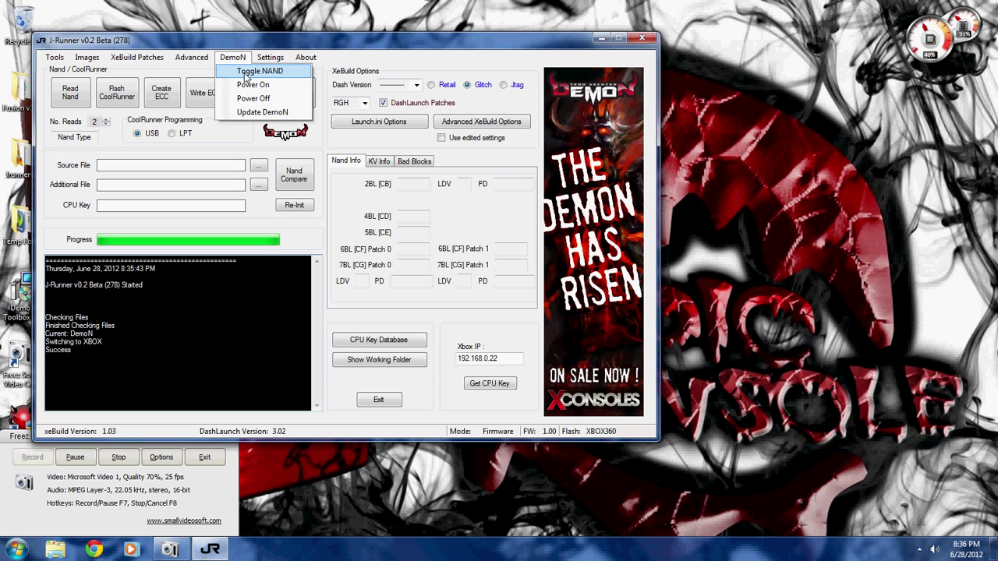
click(247, 72)
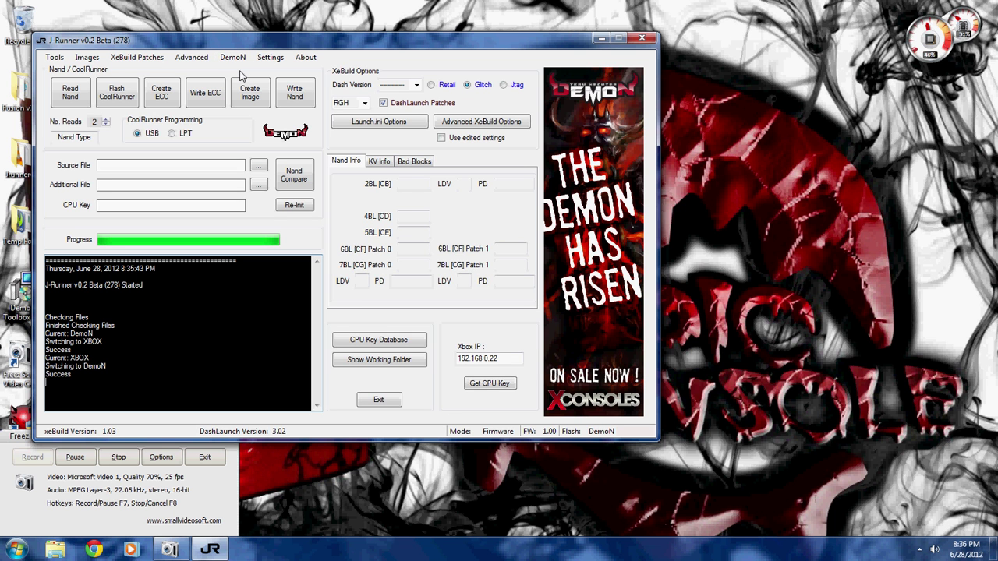
click(234, 58)
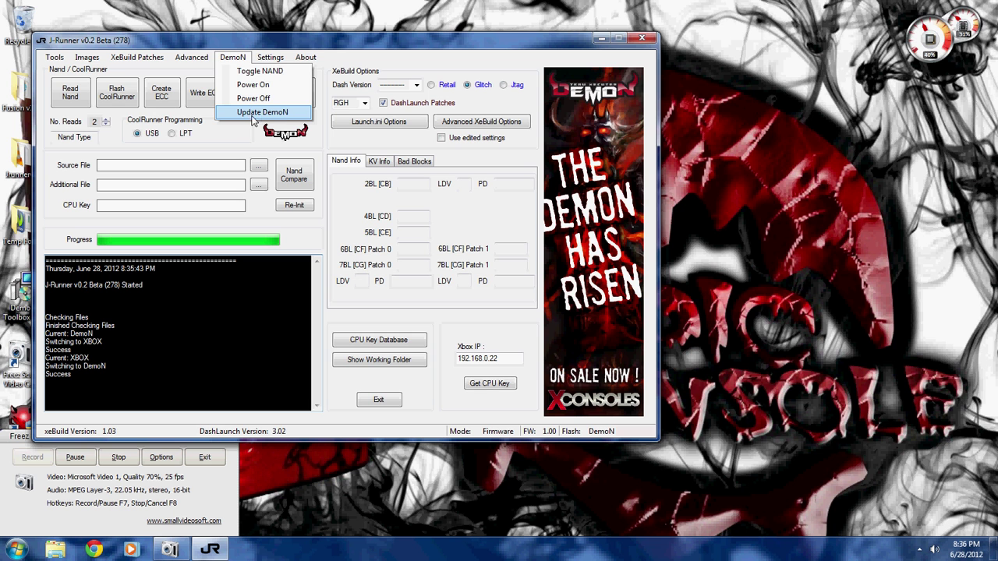
click(219, 44)
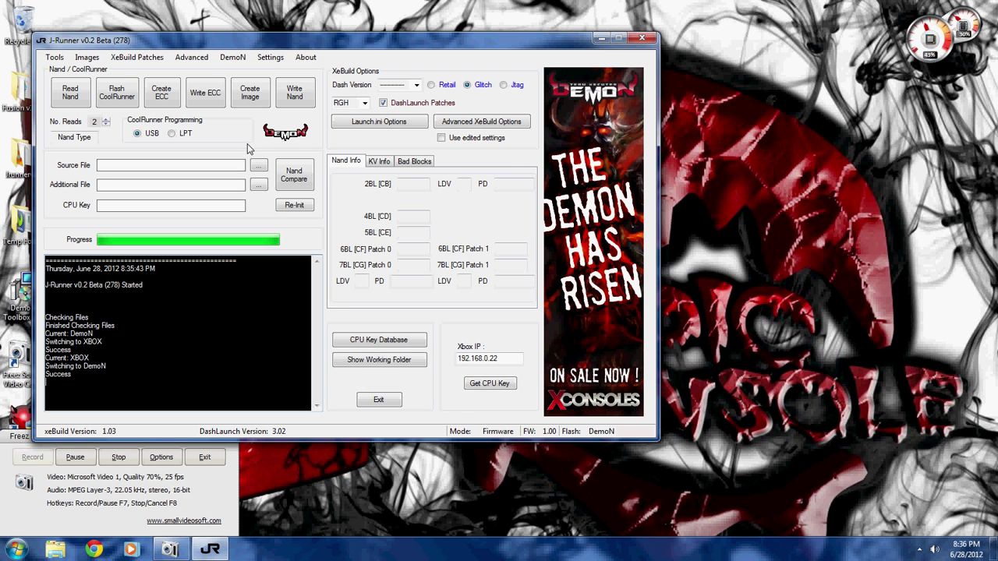
Toggle the active NAND to Xbox 360 and read it with the number of reads at 2.
click(231, 58)
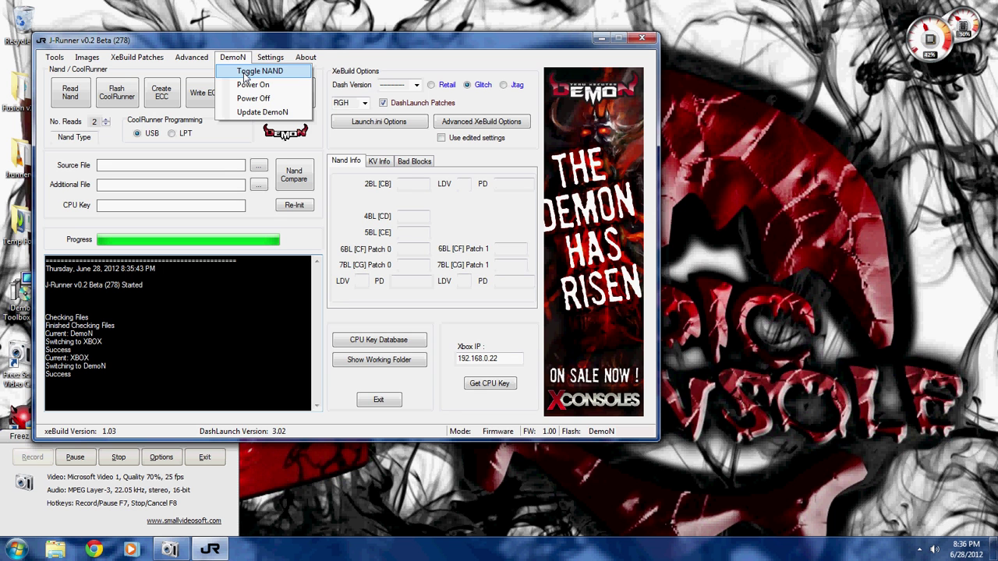
click(244, 72)
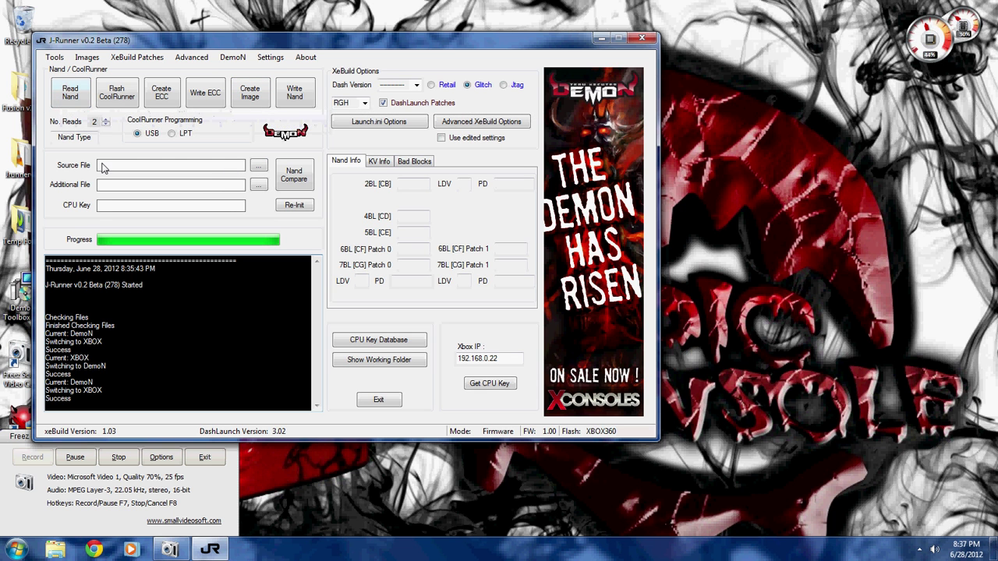
click(70, 95)
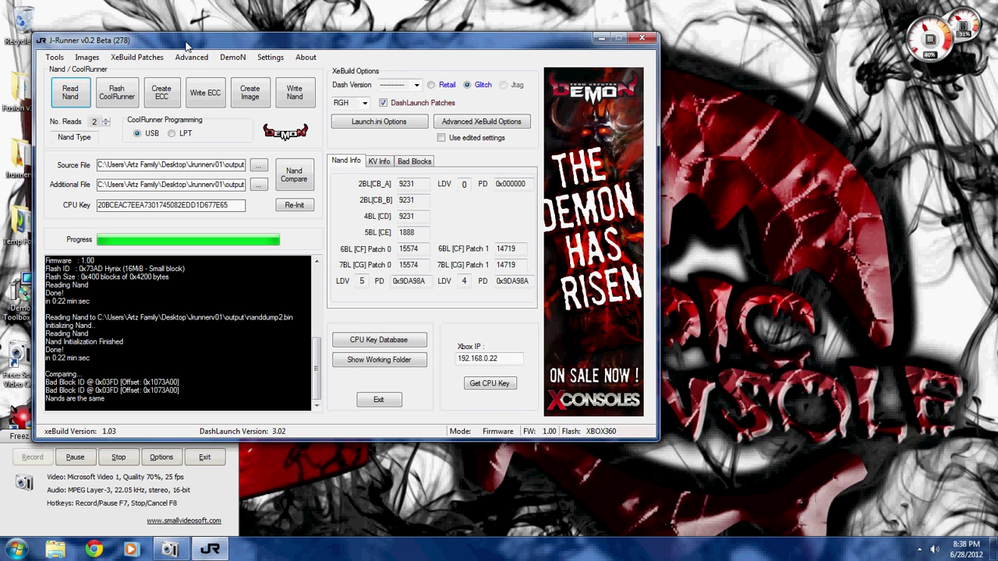
drag(185, 45, 318, 46)
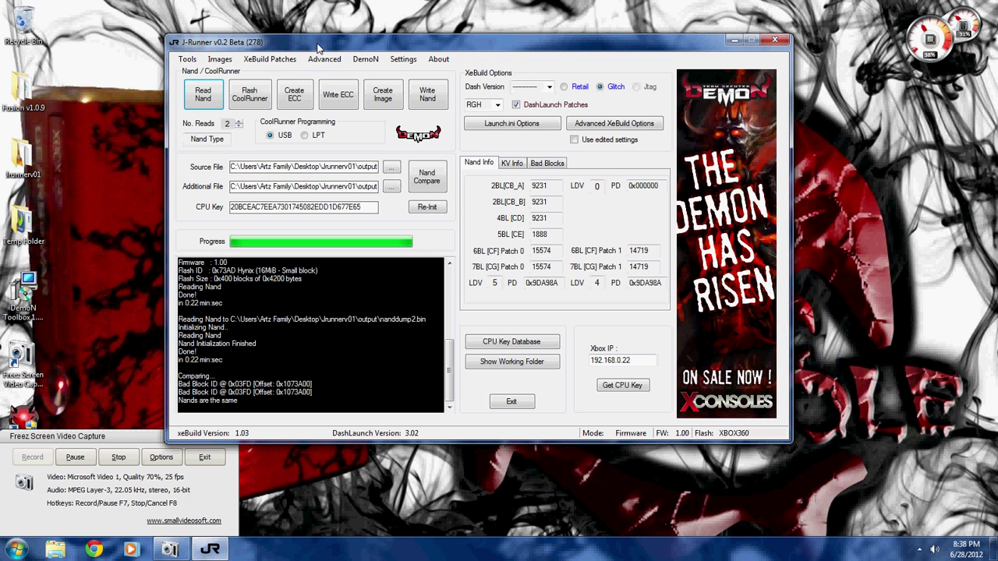
drag(317, 49, 362, 51)
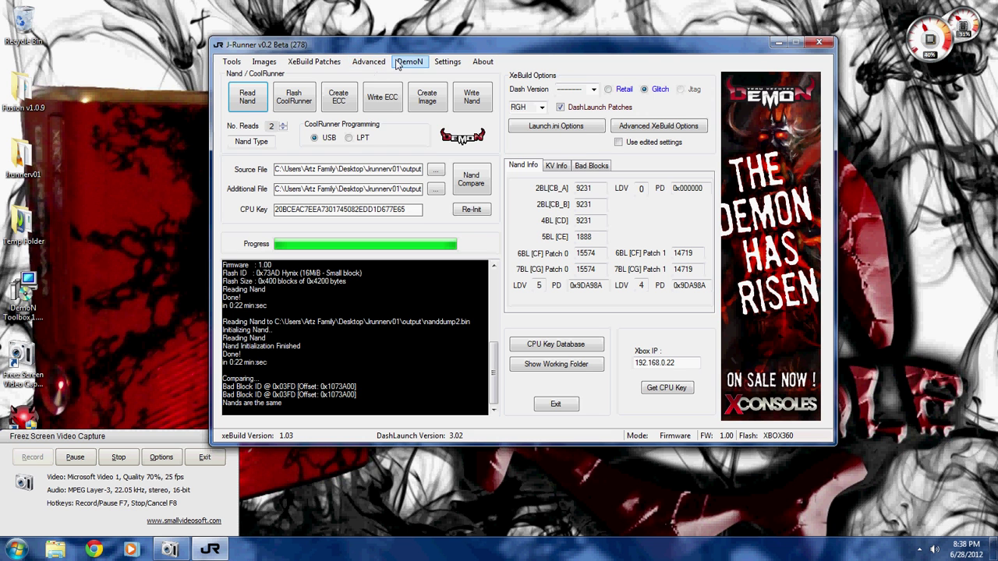
click(370, 63)
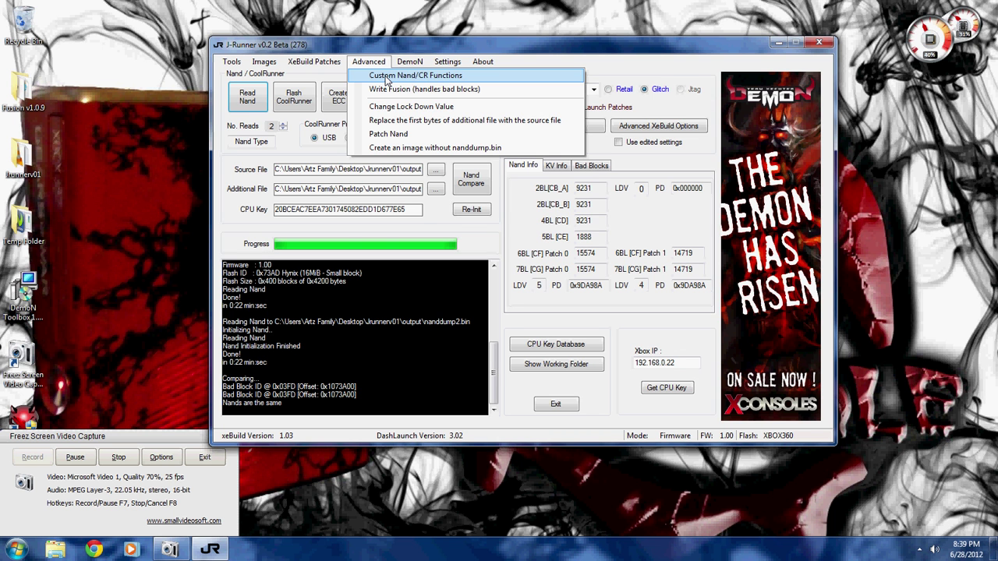
click(385, 78)
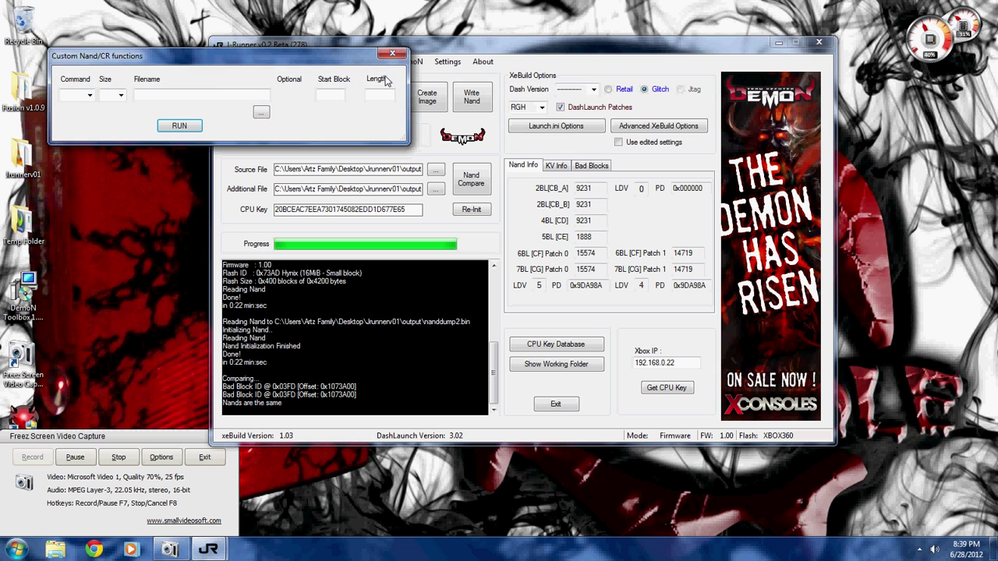
click(388, 54)
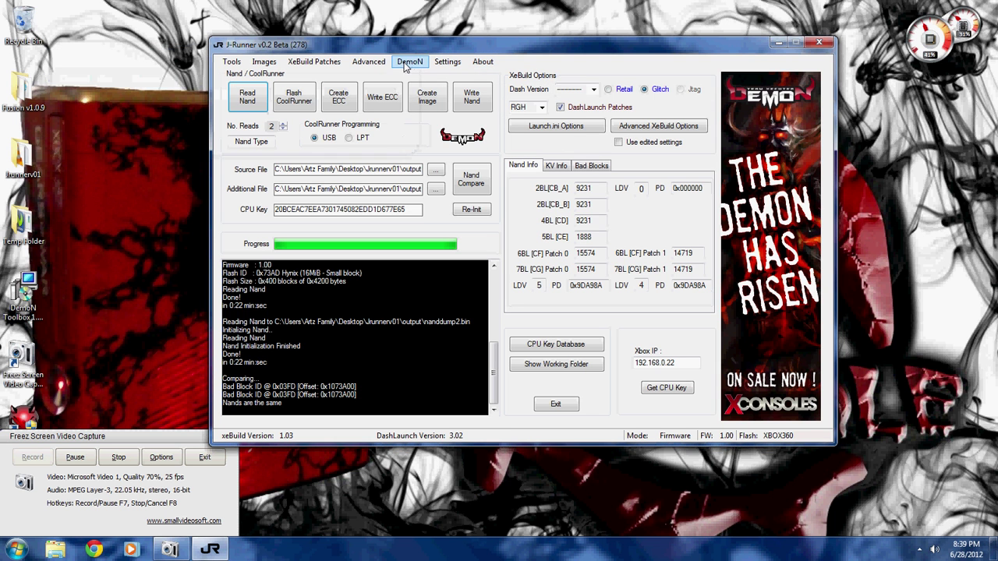
Toggle the active NAND to DemoN and choose the Xsvf command in the custom Nand/CR functions.
click(408, 63)
click(415, 76)
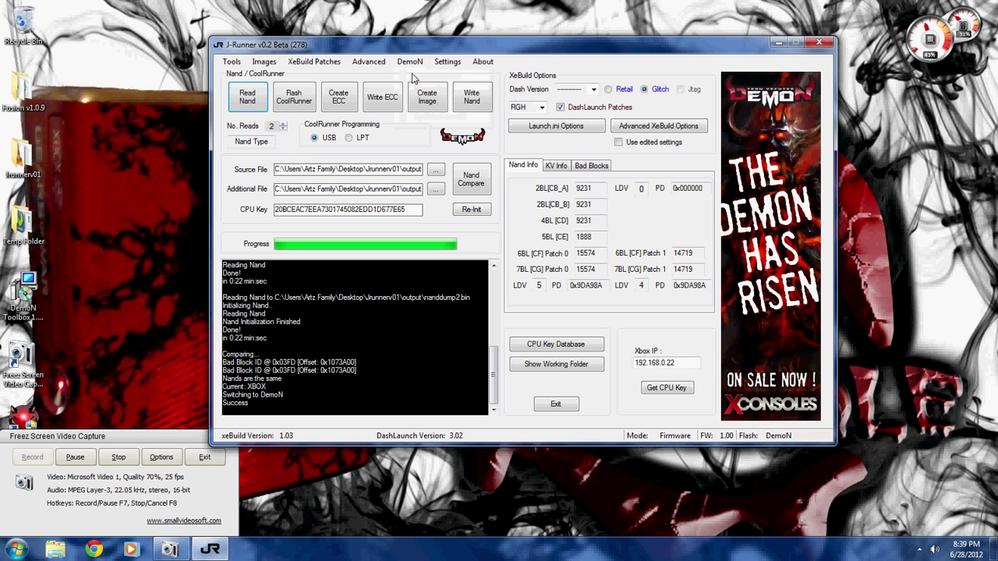
click(368, 63)
click(386, 72)
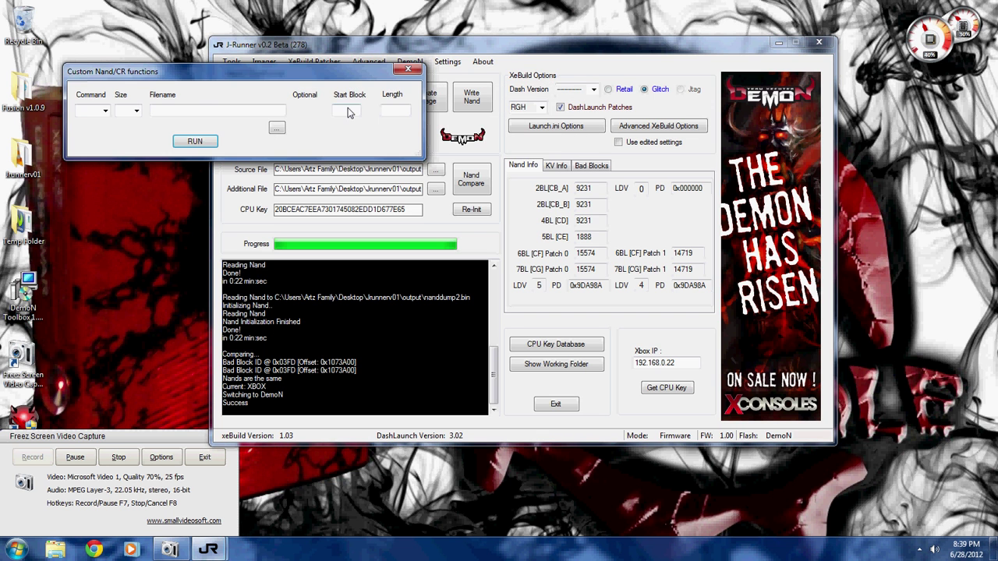
click(103, 111)
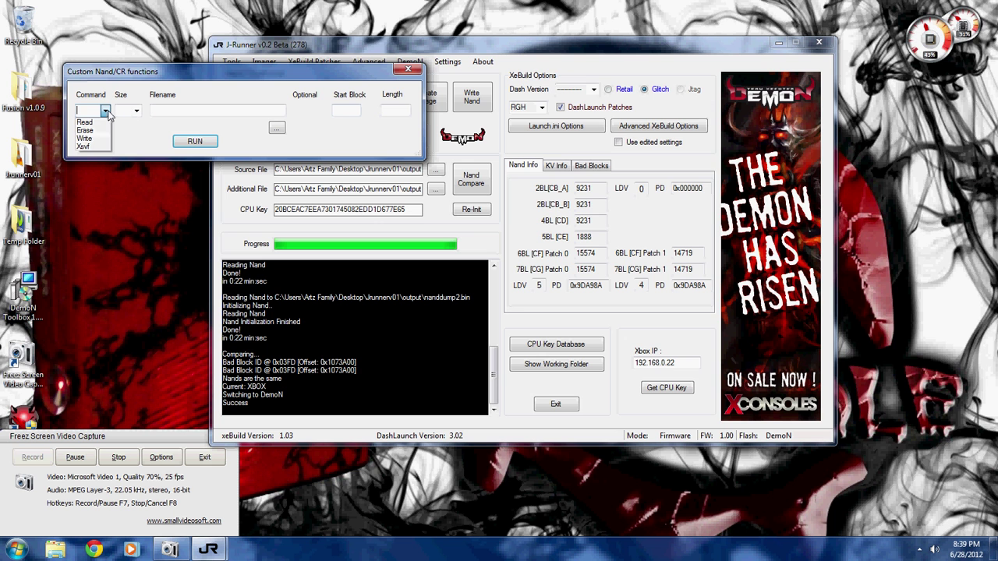
click(95, 148)
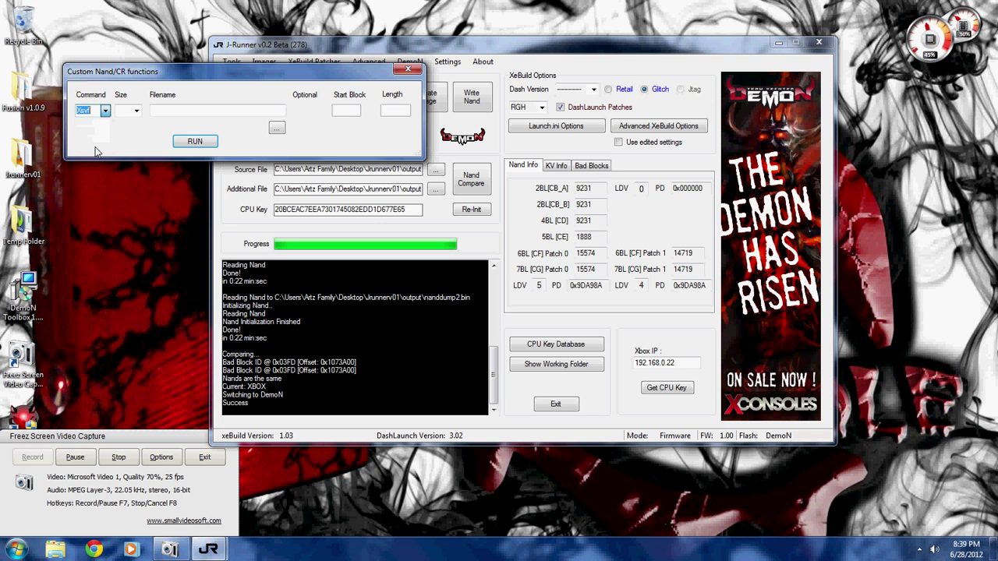
Load trinity_demon.xsvf from the RGH SLIM folder inside Demon XSVF and run the programming command.
click(279, 129)
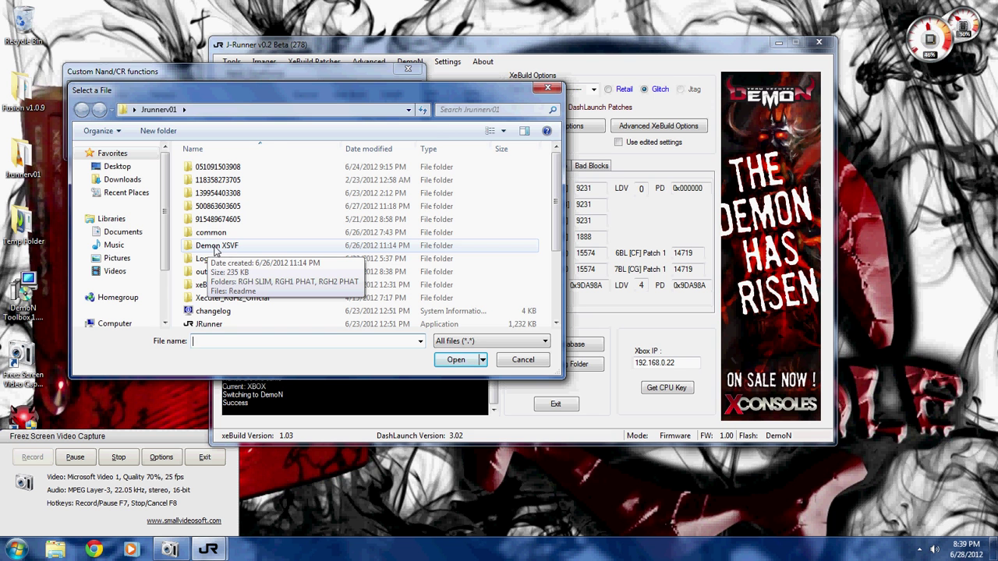
double_click(215, 247)
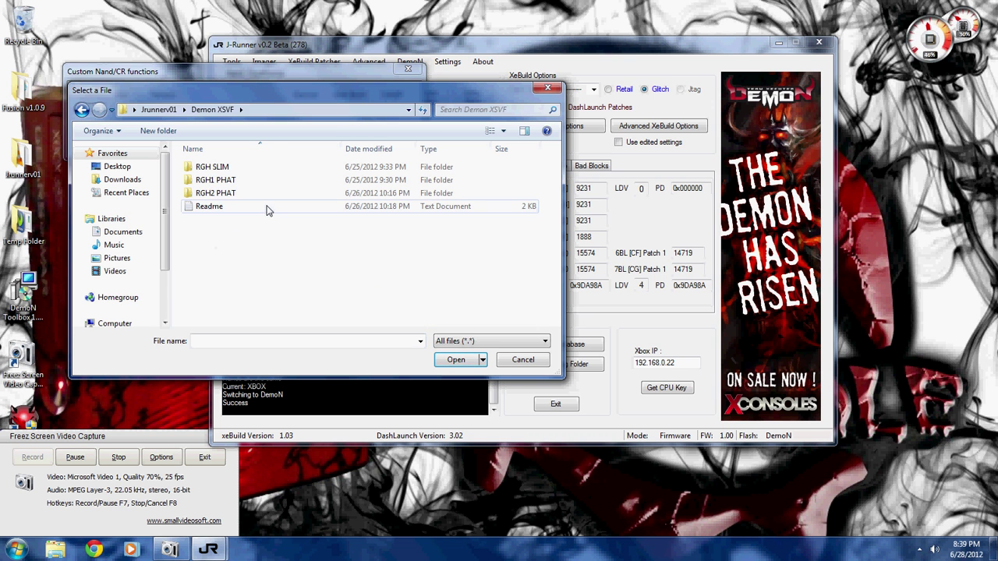
double_click(211, 168)
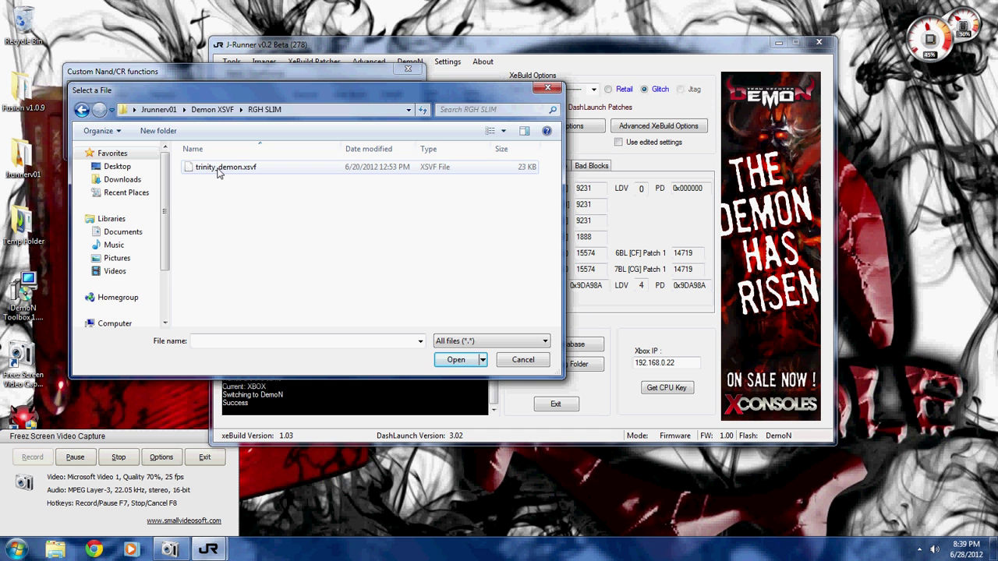
double_click(219, 170)
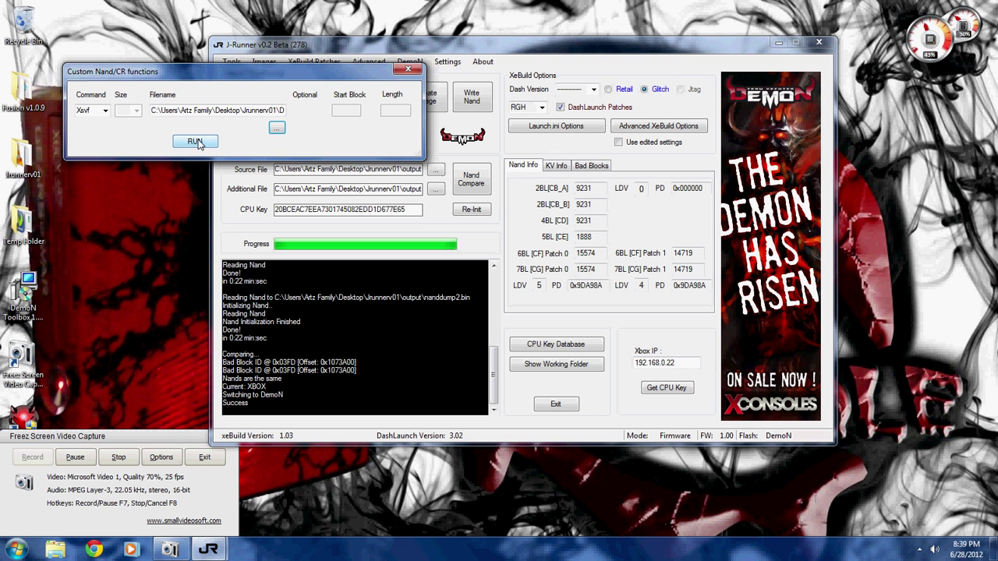
click(195, 142)
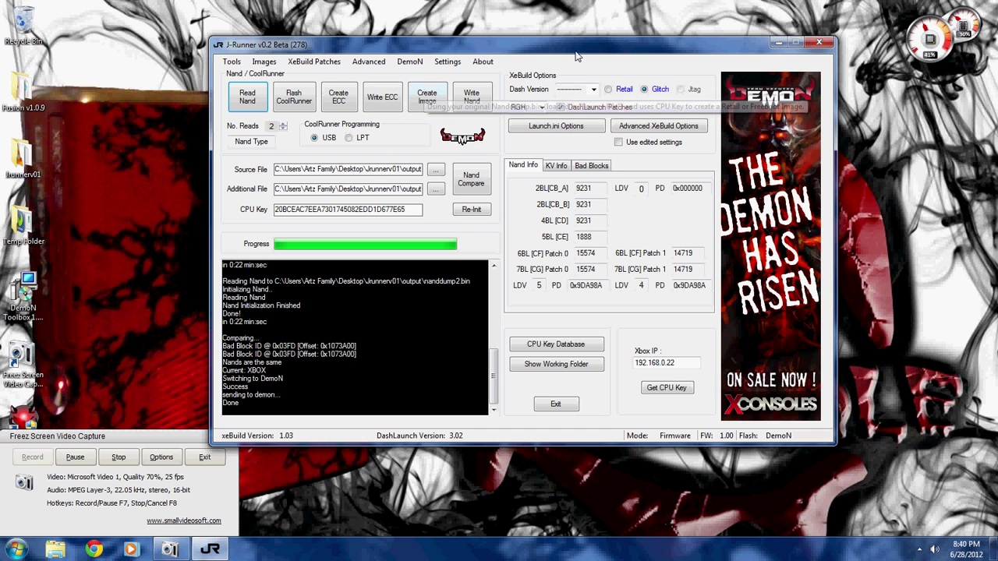
Set the dash version to 15574 and the NAND type to Trinity for the Glitch build.
click(593, 90)
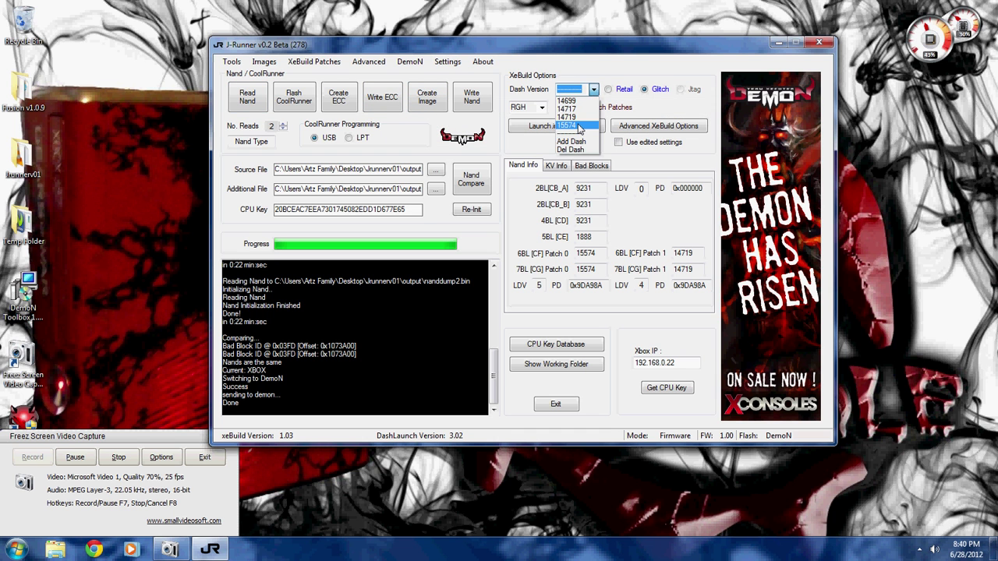
click(582, 122)
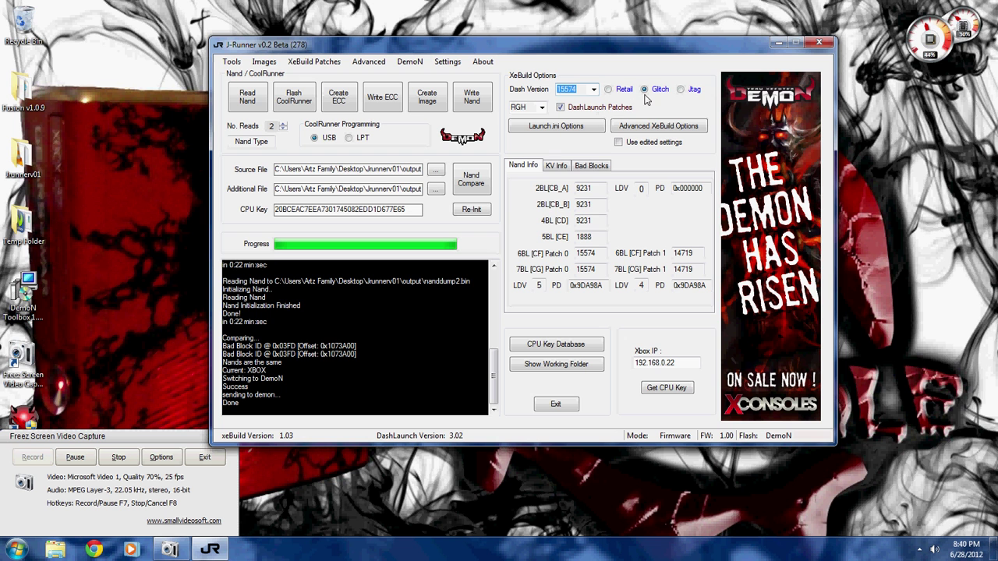
click(251, 141)
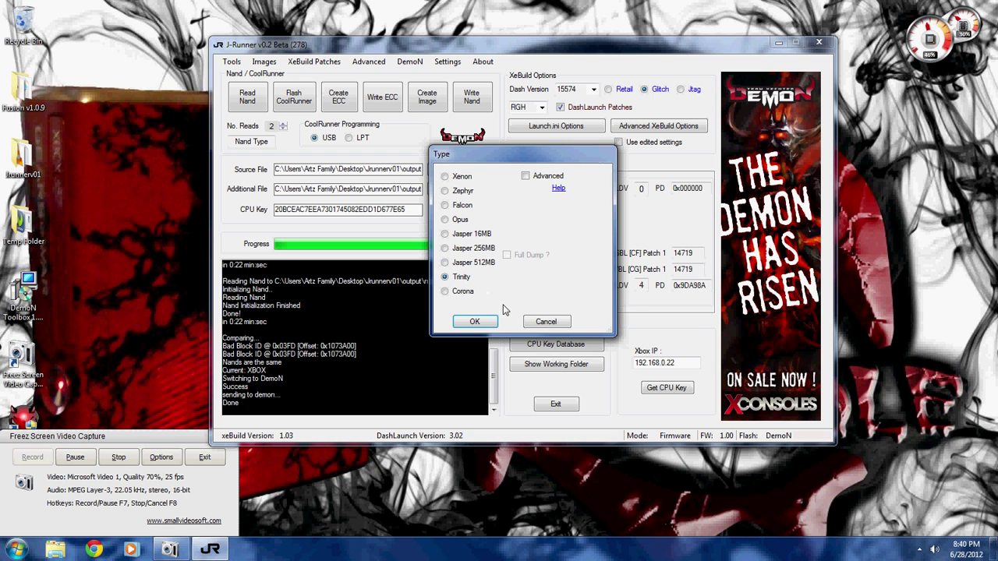
click(473, 322)
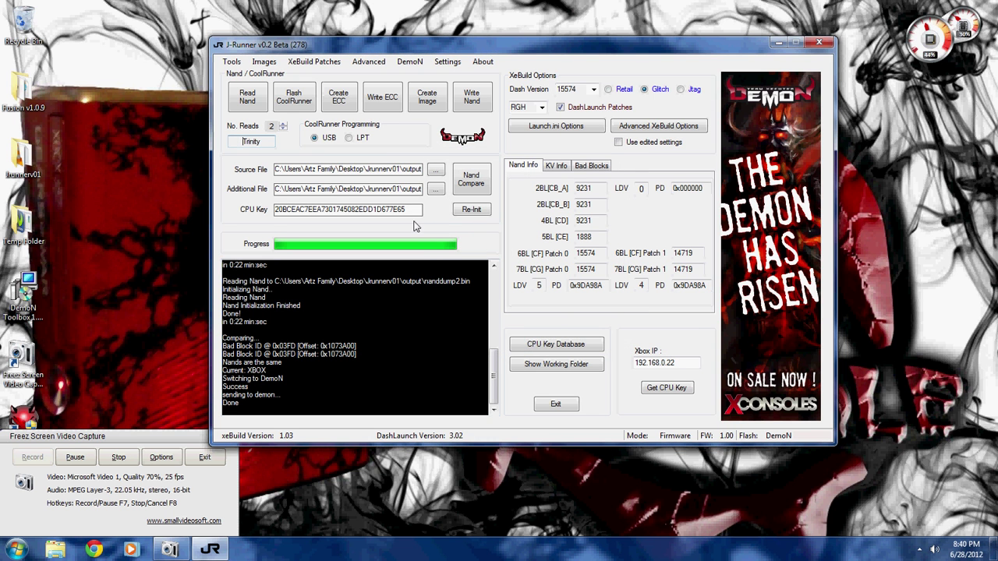
Create the glitch image from the NAND dump and write it to the DemoN NAND.
click(383, 100)
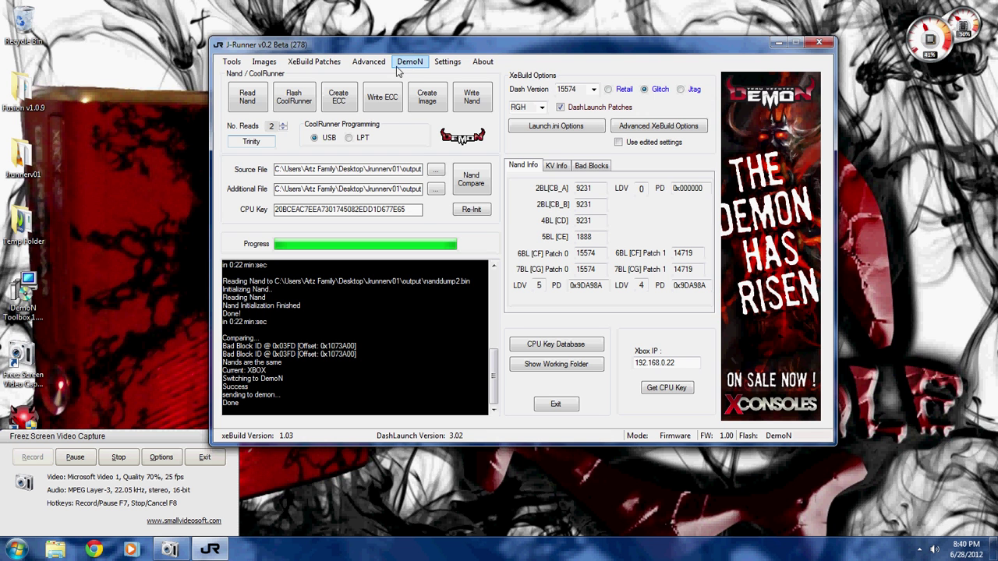
click(429, 99)
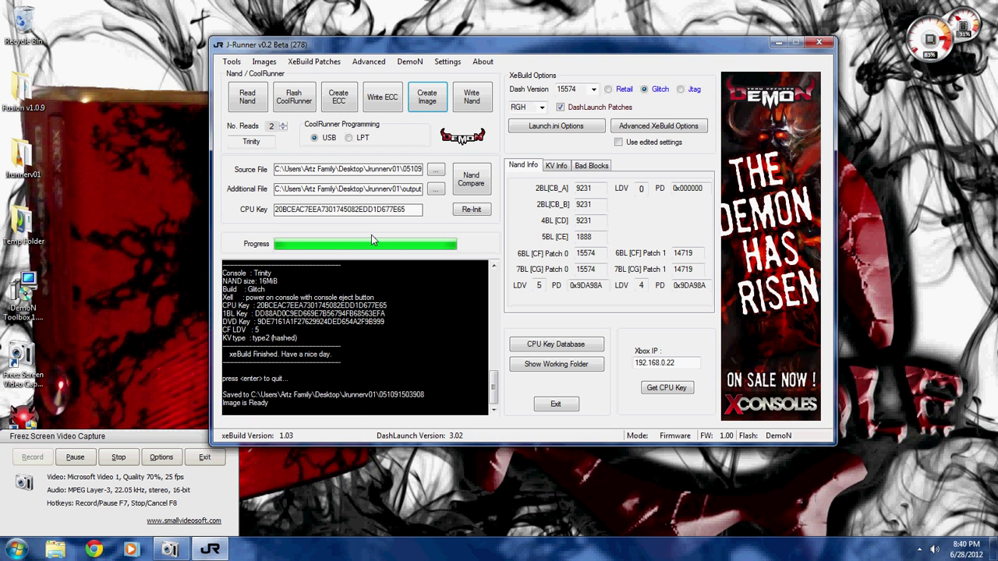
click(473, 100)
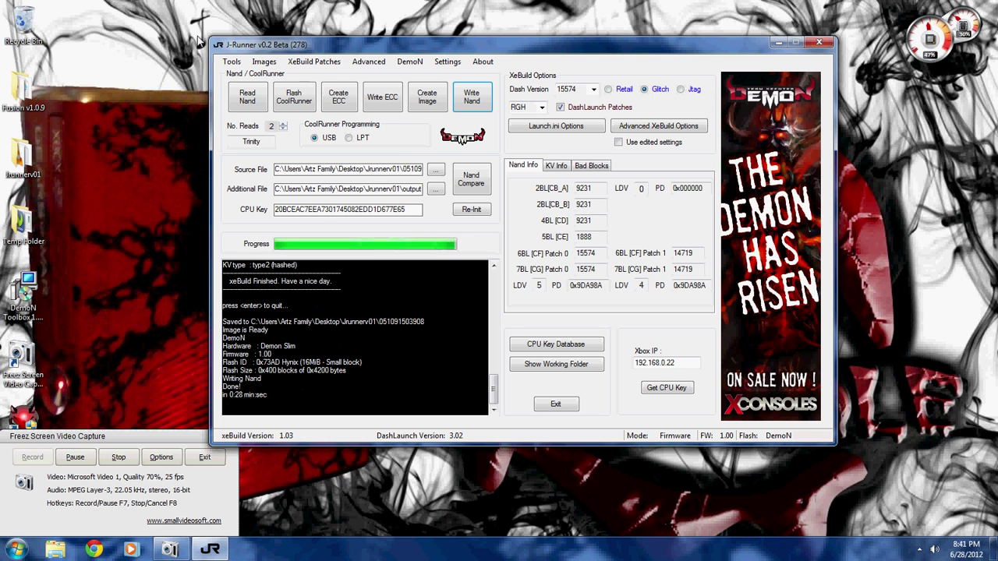
click(407, 65)
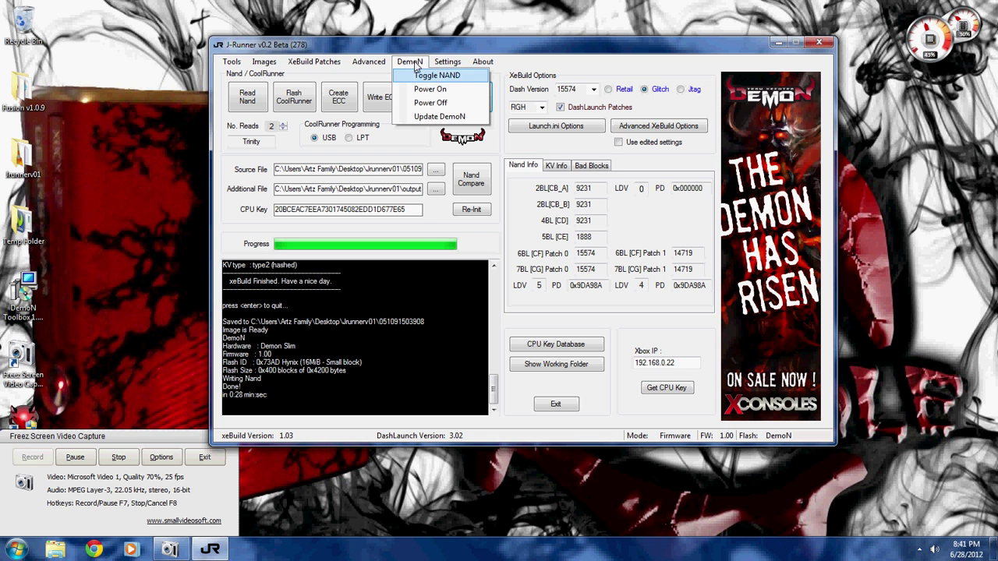
click(417, 62)
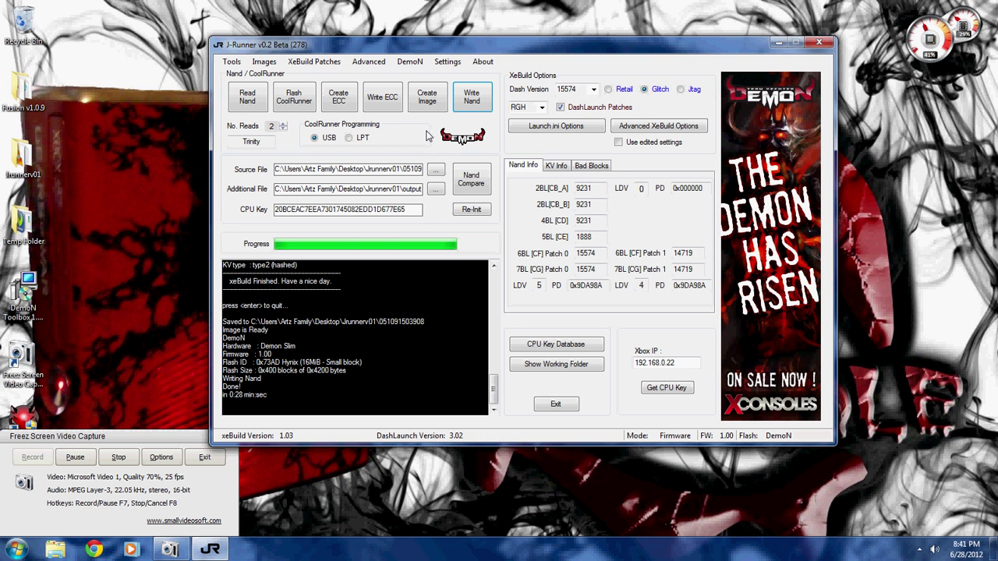
Move the Xecuter DemoN desktop shortcut to the empty area beside the J-Runner window and return to J-Runner.
drag(37, 417, 68, 159)
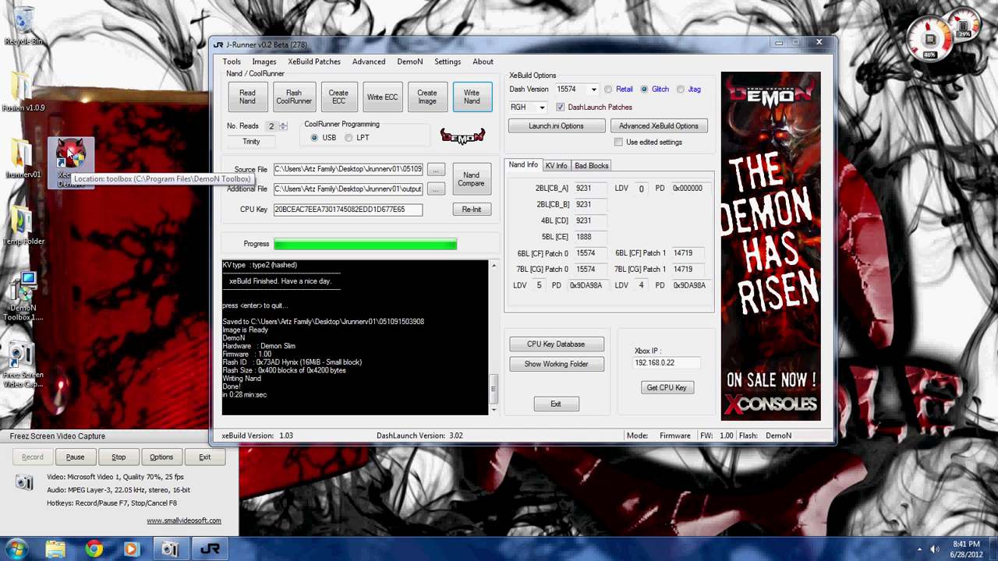
drag(69, 159, 156, 128)
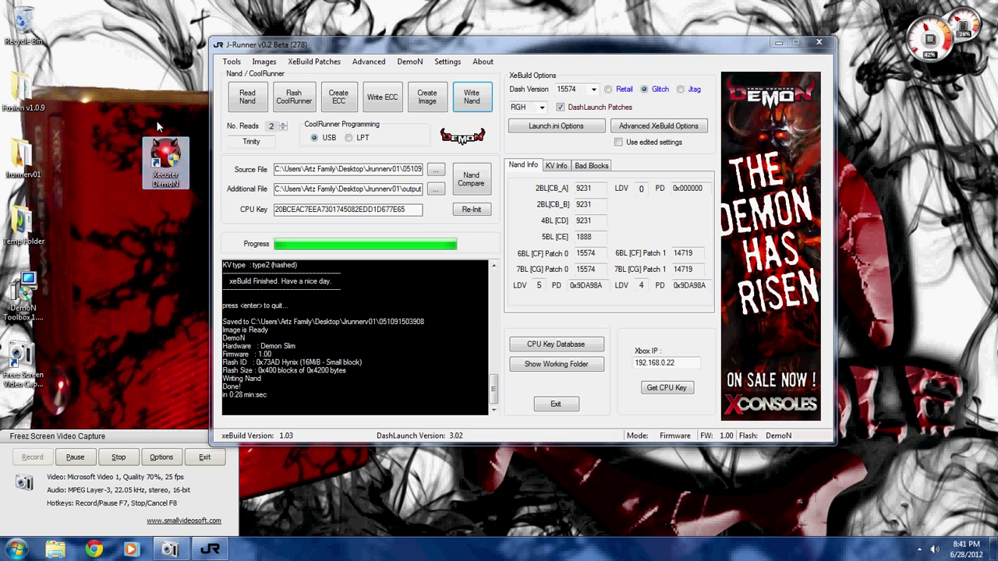
click(417, 50)
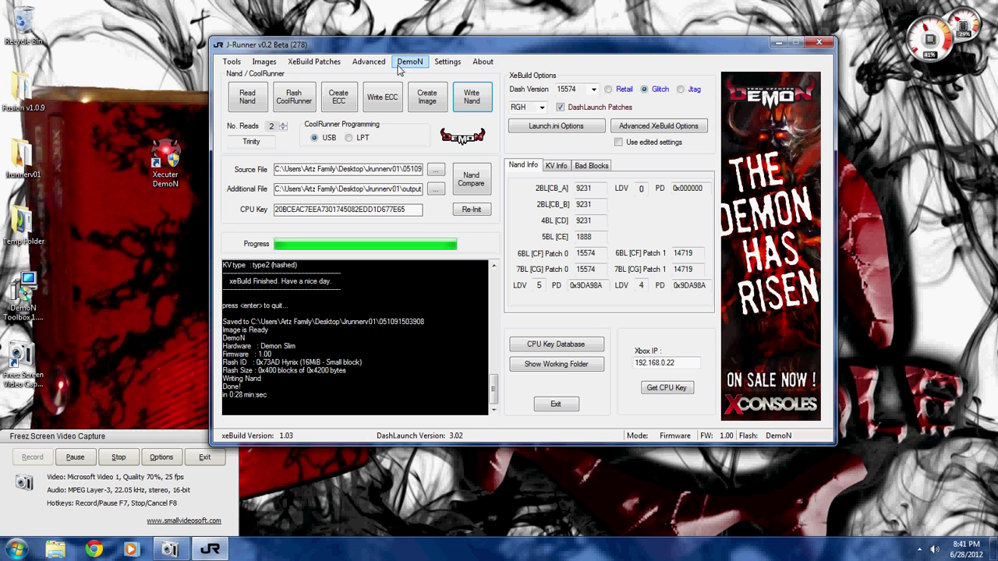